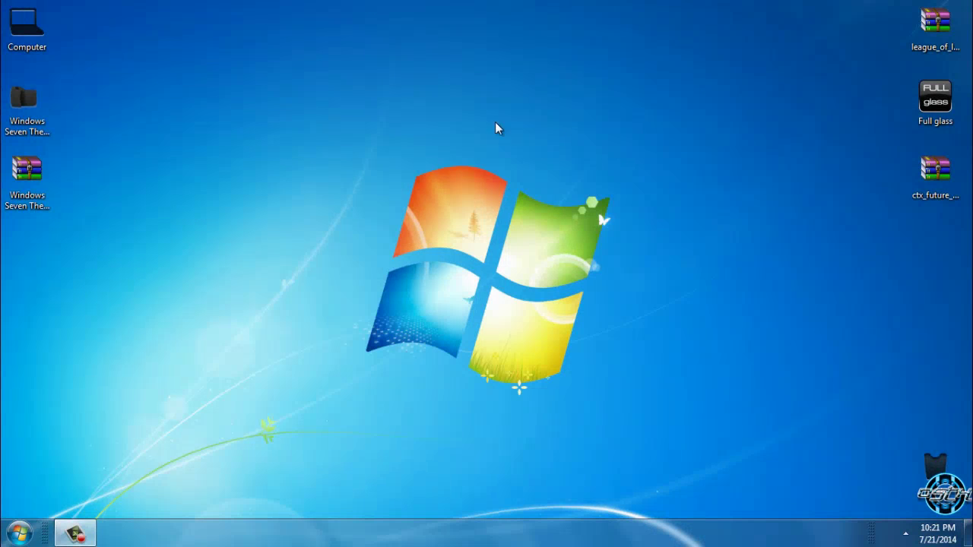
{"action": "left_click", "coordinate": [27, 178]}
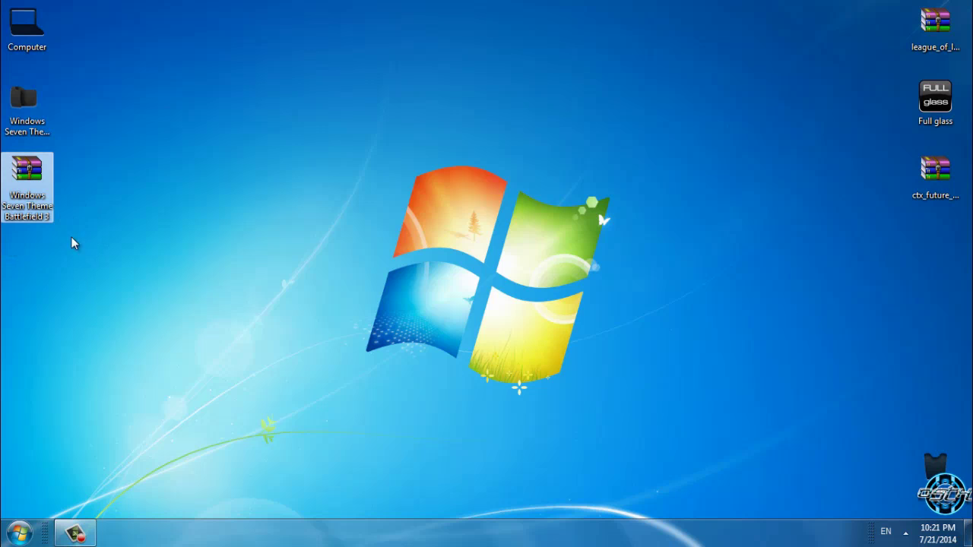
{"action": "right_click", "coordinate": [97, 186]}
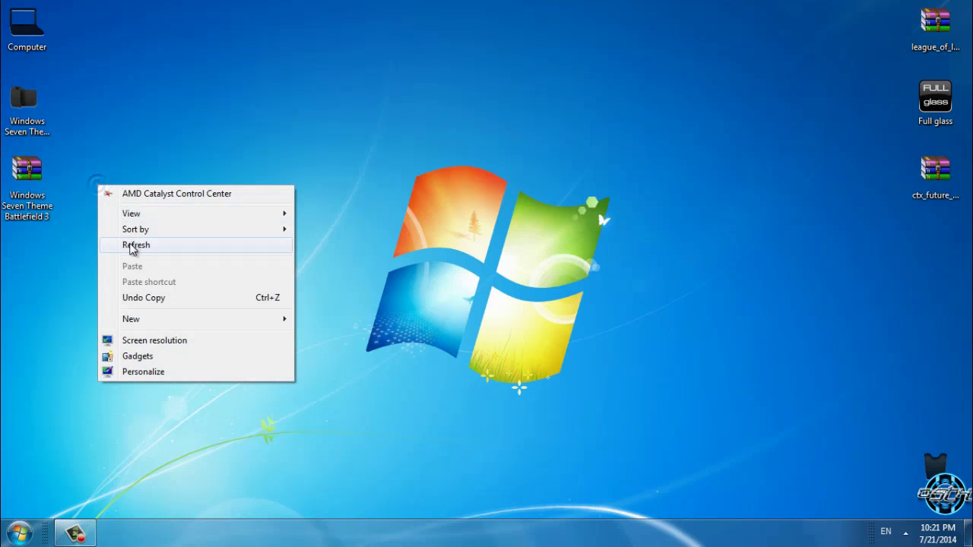
{"action": "left_click", "coordinate": [126, 245]}
{"action": "left_click", "coordinate": [35, 130]}
{"action": "left_click", "coordinate": [29, 181]}
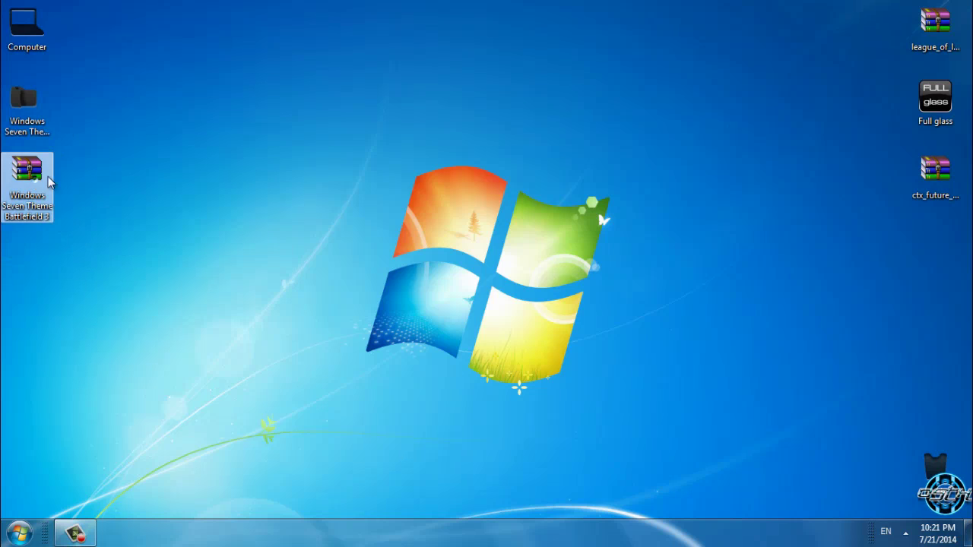
{"action": "right_click", "coordinate": [118, 169]}
{"action": "left_click", "coordinate": [176, 232]}
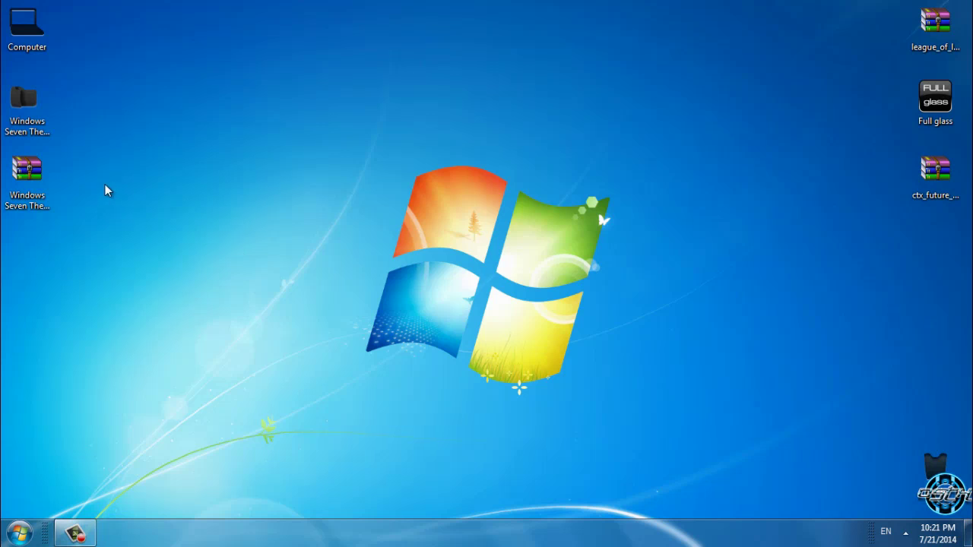
{"action": "left_click", "coordinate": [27, 174]}
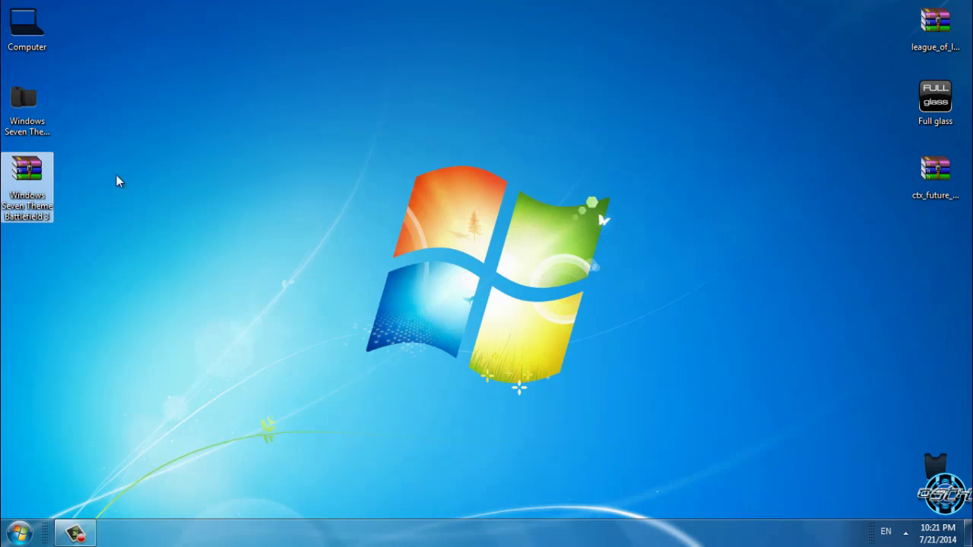
{"action": "left_click", "coordinate": [108, 236]}
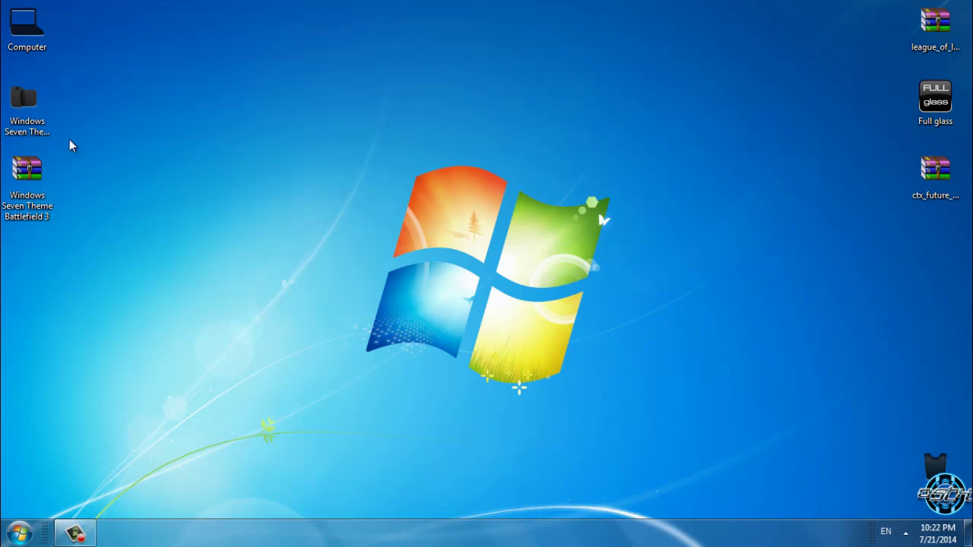
Look at the extraction options for the Windows Seven Theme Battlefield 3 archive on the desktop.
{"action": "left_click", "coordinate": [34, 106]}
{"action": "left_click", "coordinate": [35, 187]}
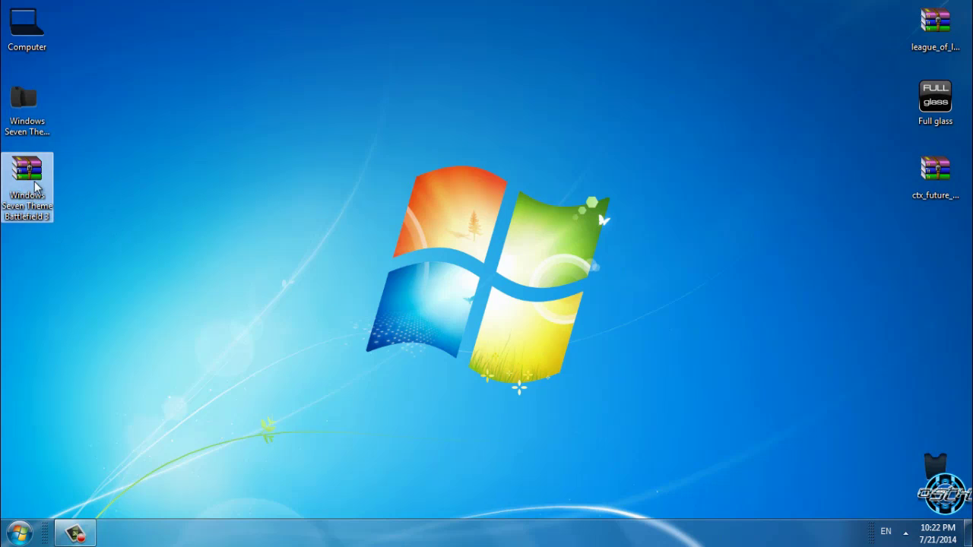
{"action": "right_click", "coordinate": [35, 186]}
{"action": "key", "text": "Escape"}
{"action": "right_click", "coordinate": [34, 197]}
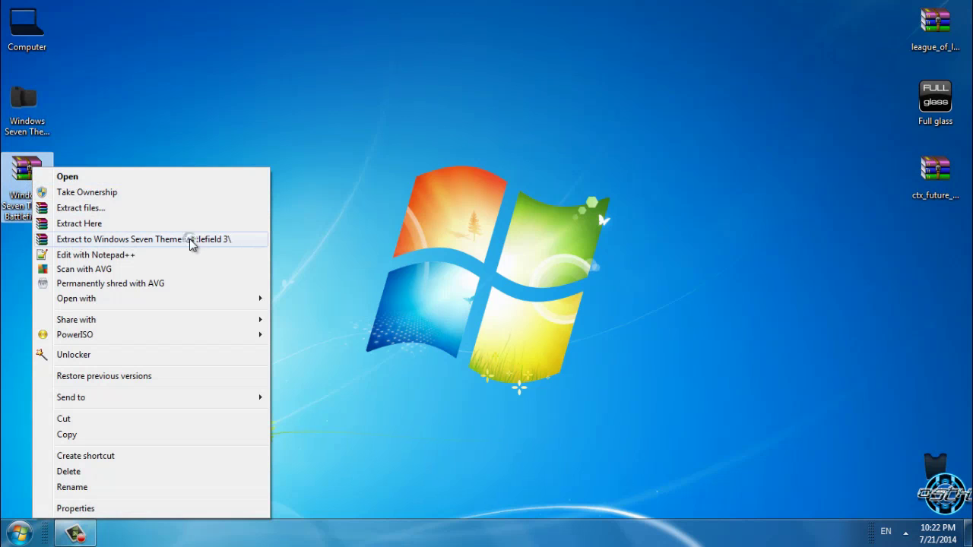
{"action": "left_click", "coordinate": [337, 213]}
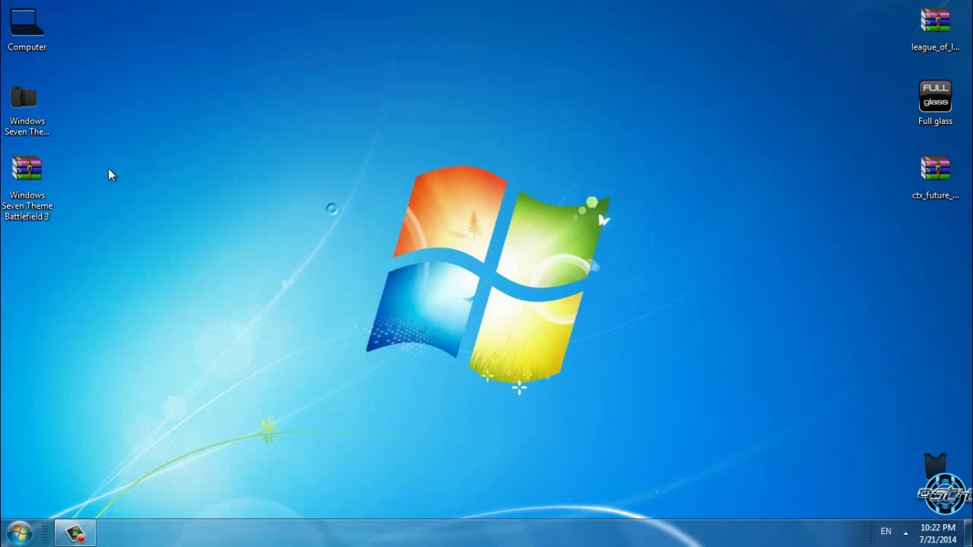
Open the Enjoy! ;o) folder inside the extracted Windows Seven Theme Battlefield 3 folder.
{"action": "double_click", "coordinate": [36, 126]}
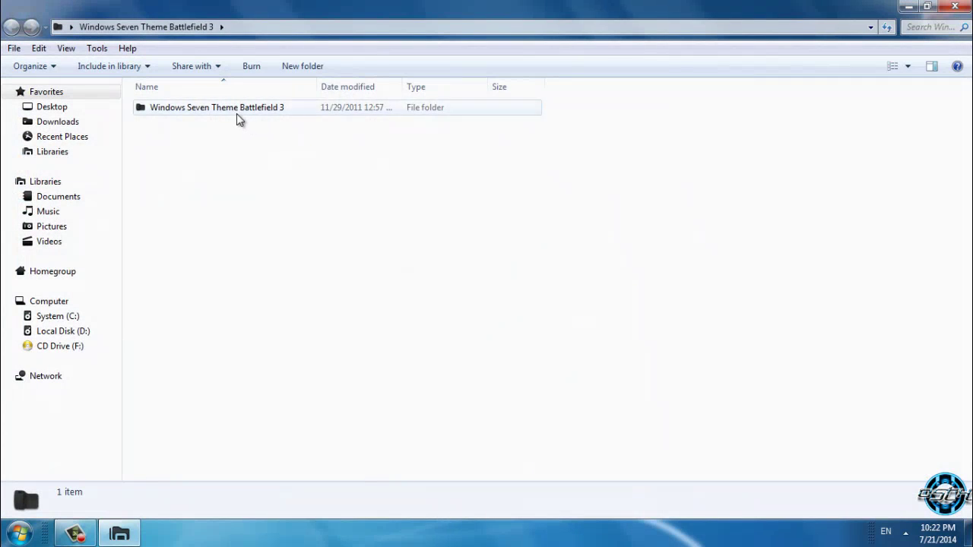
{"action": "double_click", "coordinate": [237, 114]}
{"action": "double_click", "coordinate": [182, 104]}
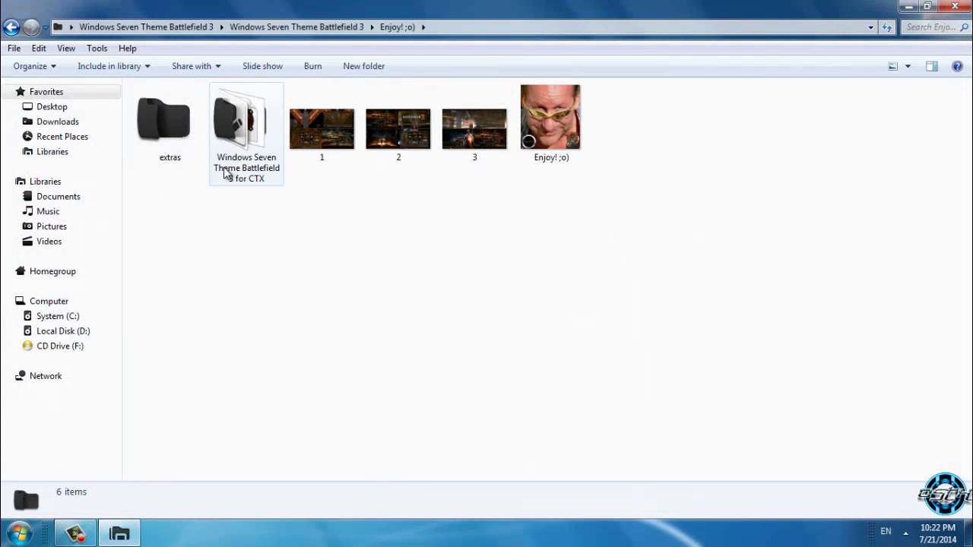
View the theme's preview images from image 1 onwards, and close the photo viewer.
{"action": "double_click", "coordinate": [317, 162]}
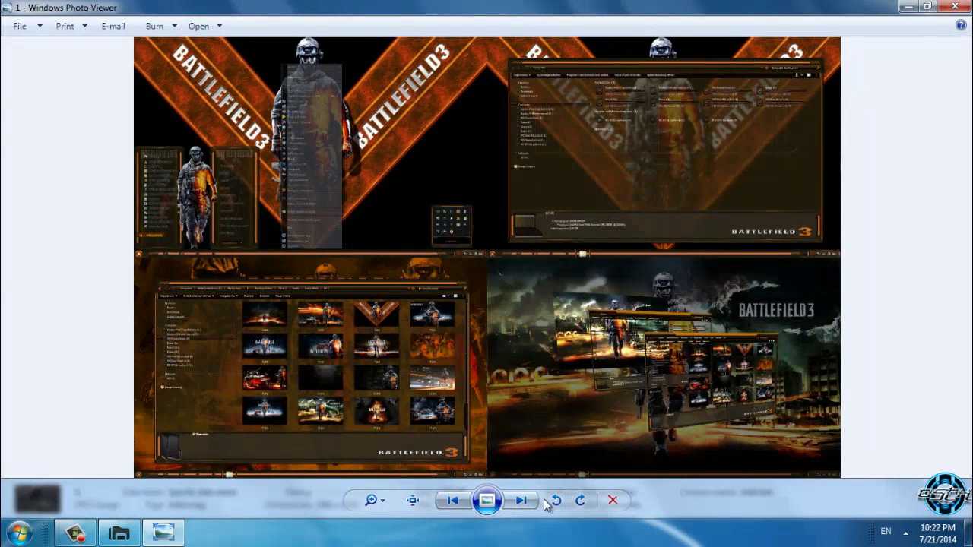
{"action": "left_click", "coordinate": [520, 502]}
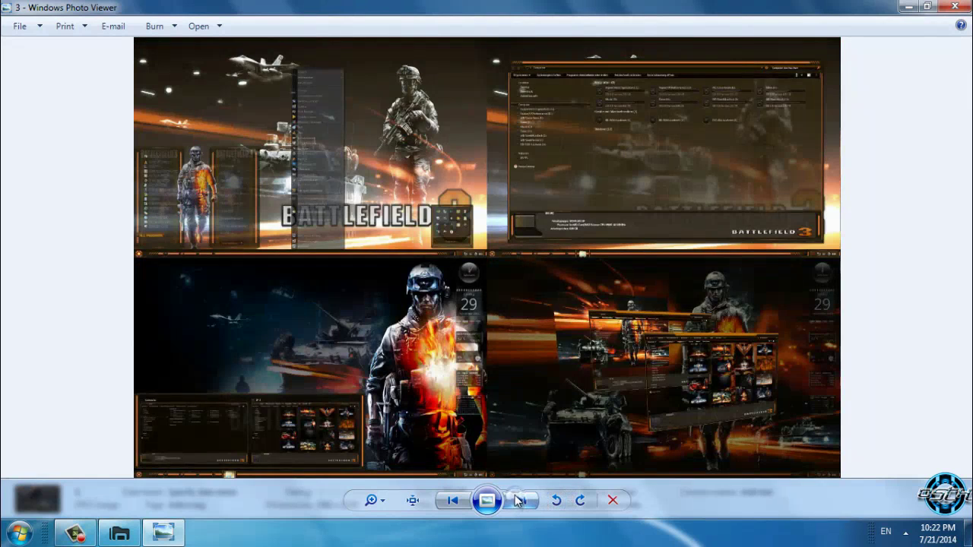
{"action": "left_click", "coordinate": [521, 500]}
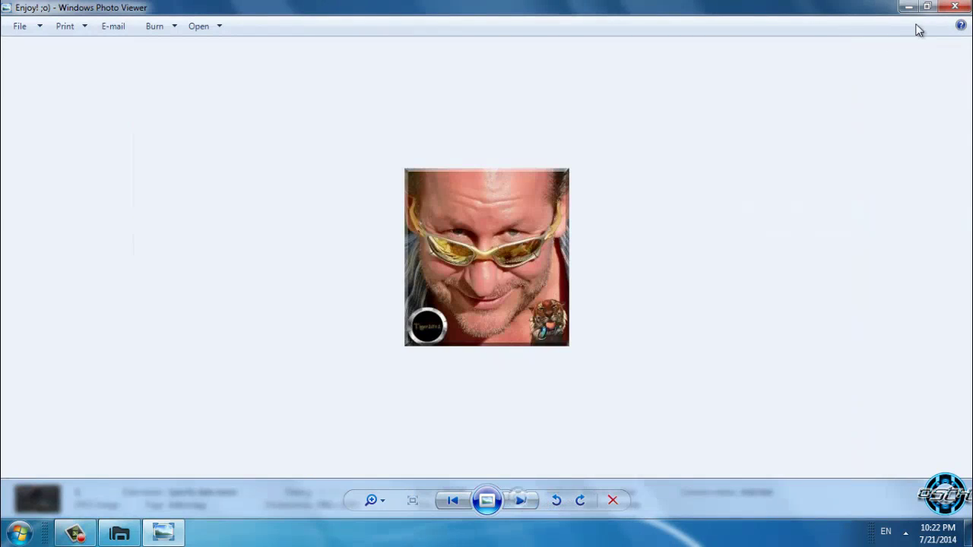
{"action": "left_click", "coordinate": [955, 7]}
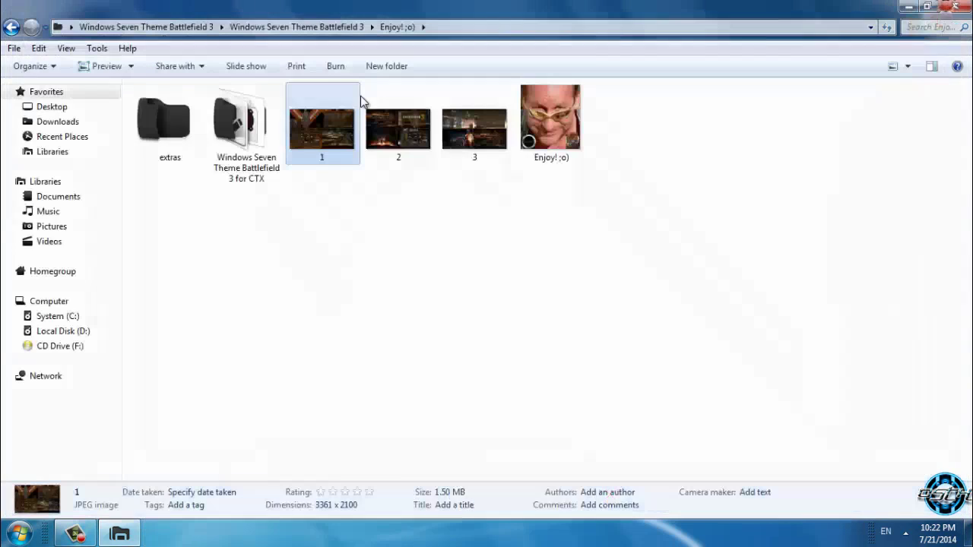
Copy the Battlefield 3 V.2014 folder and theme file from the Windows Seven Theme Battlefield 3 for CTX folder.
{"action": "double_click", "coordinate": [244, 133]}
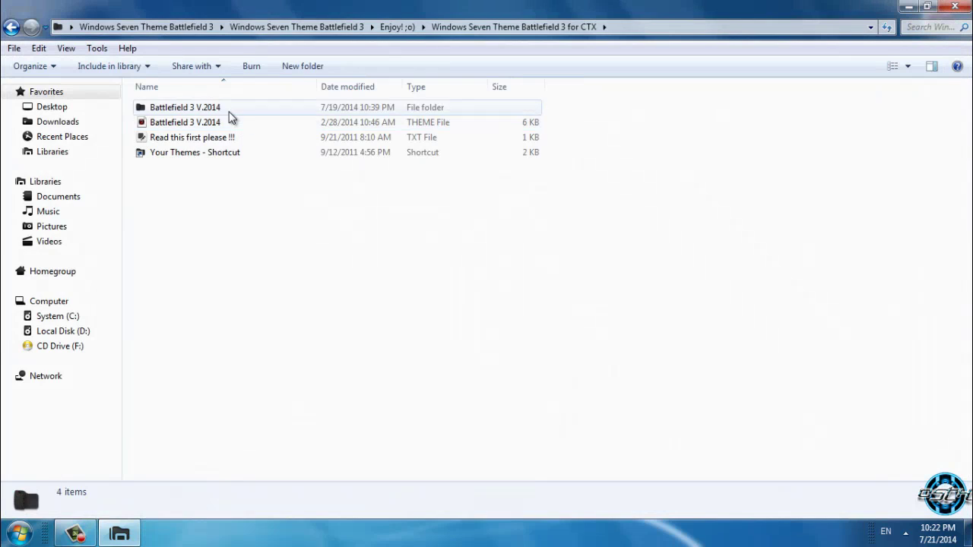
{"action": "left_click", "coordinate": [9, 29]}
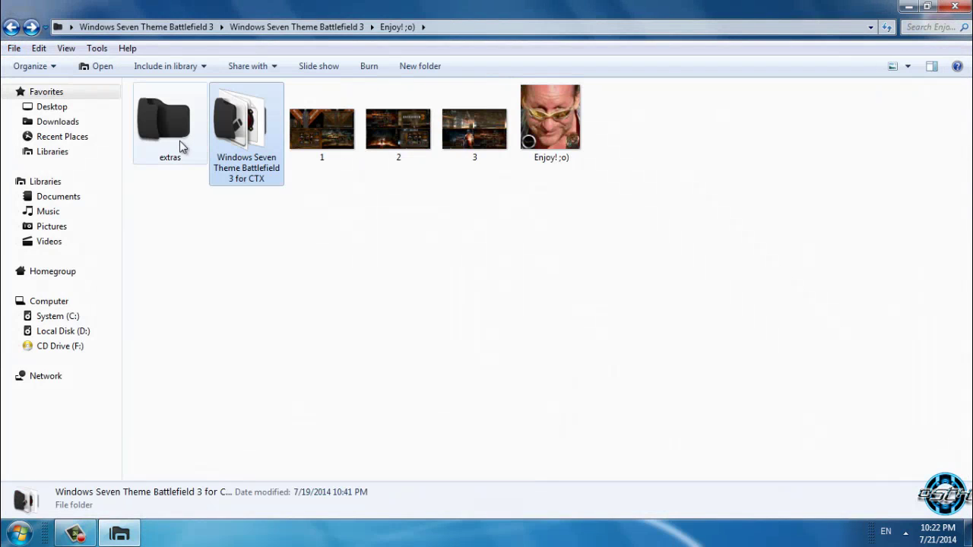
{"action": "double_click", "coordinate": [248, 178]}
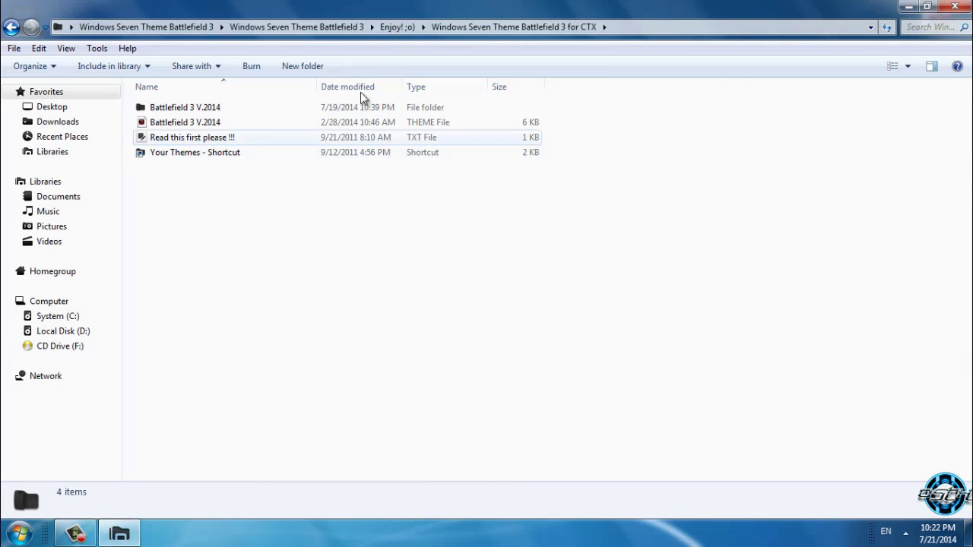
{"action": "left_click", "coordinate": [251, 108]}
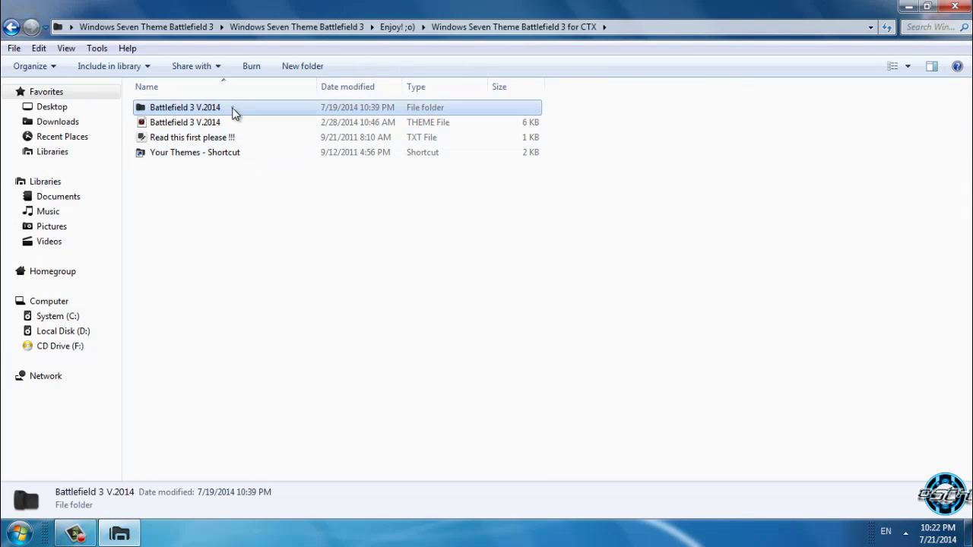
{"action": "left_click", "coordinate": [238, 123], "text": "ctrl"}
{"action": "right_click", "coordinate": [236, 123]}
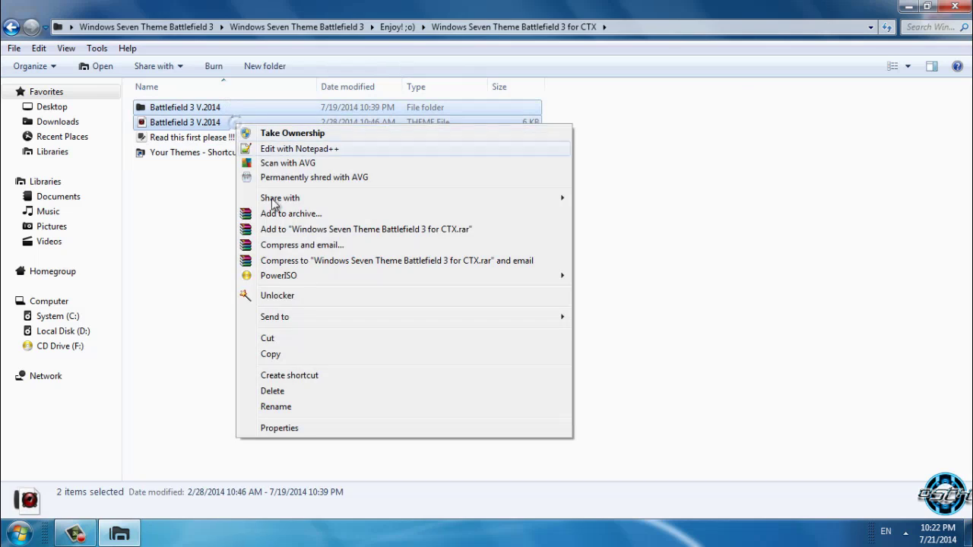
{"action": "left_click", "coordinate": [271, 354]}
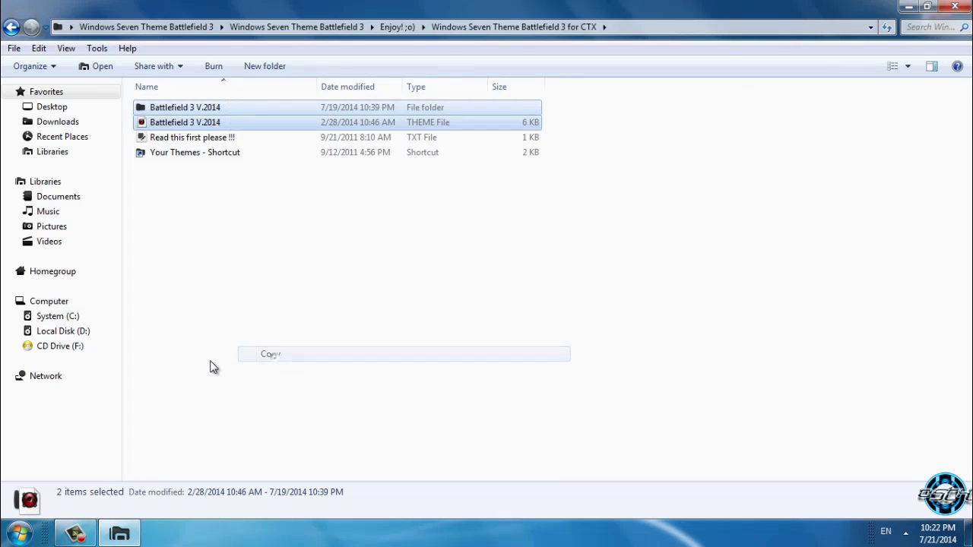
Paste the copied theme folder and file into C:\Windows\Resources\Themes and close the window.
{"action": "left_click", "coordinate": [65, 316]}
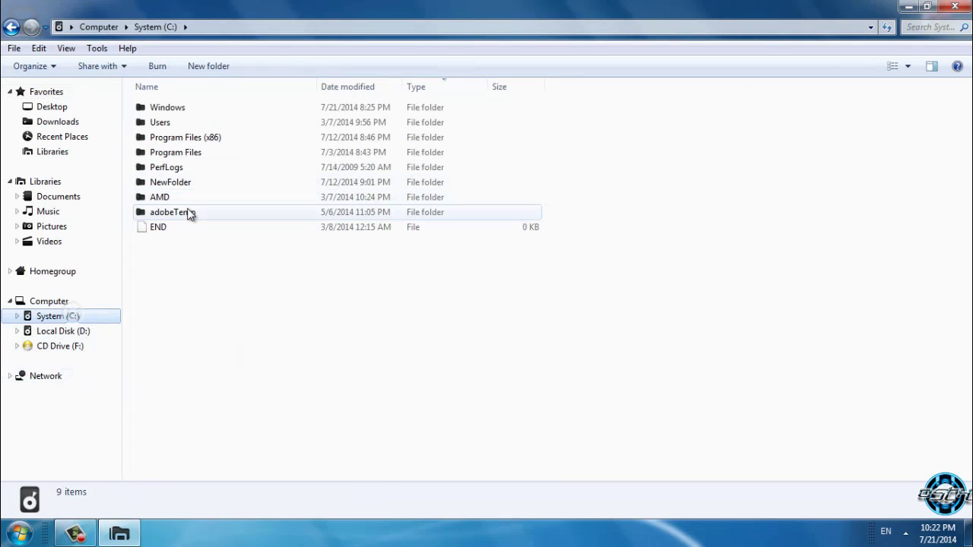
{"action": "double_click", "coordinate": [194, 109]}
{"action": "double_click", "coordinate": [540, 242]}
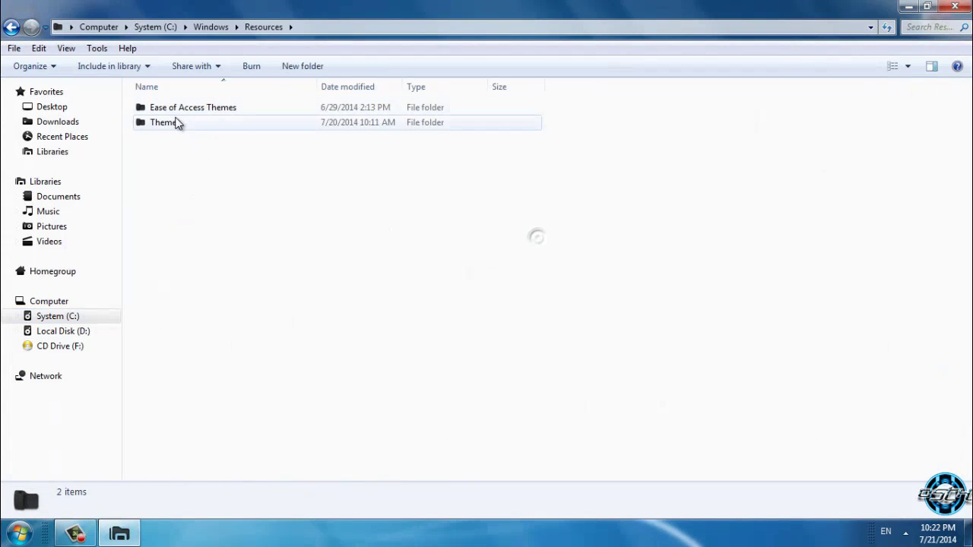
{"action": "double_click", "coordinate": [177, 123]}
{"action": "right_click", "coordinate": [692, 207]}
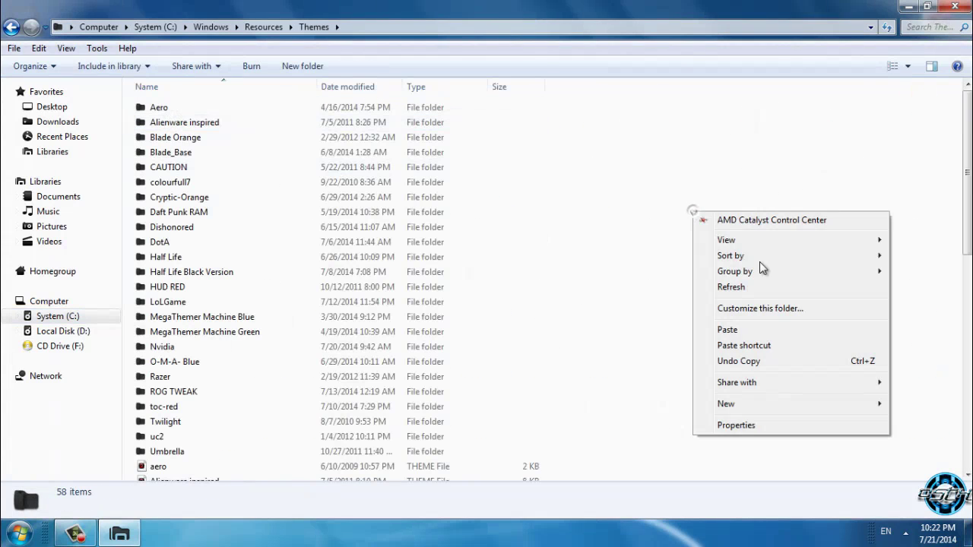
{"action": "left_click", "coordinate": [745, 330]}
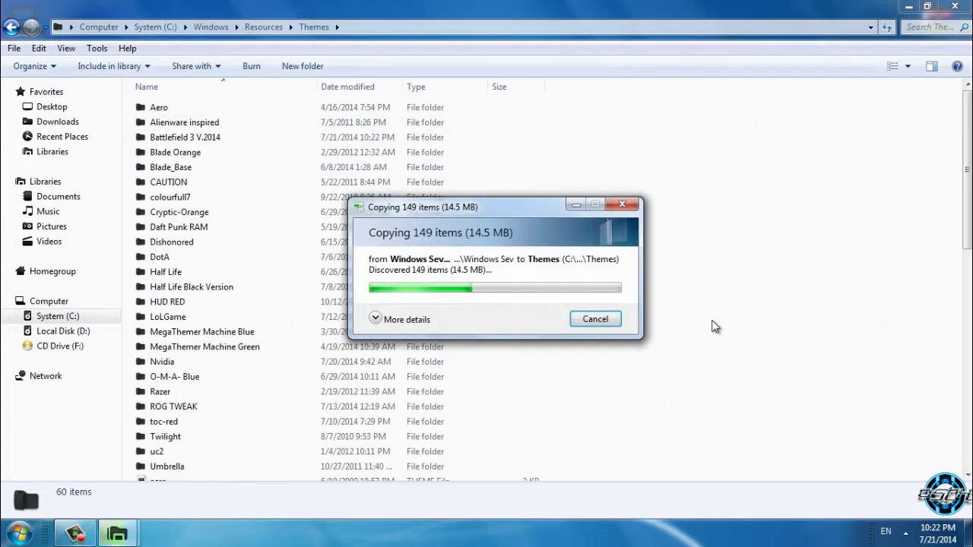
{"action": "left_click", "coordinate": [954, 7]}
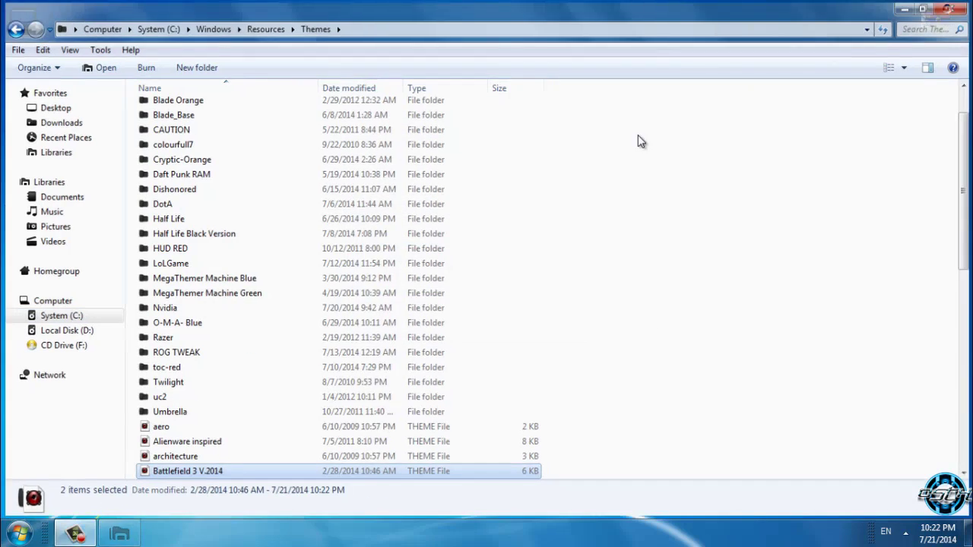
Apply the installed Battlefield 3 V.2014 theme in the desktop's Personalization settings and close them.
{"action": "right_click", "coordinate": [522, 185]}
{"action": "left_click", "coordinate": [577, 373]}
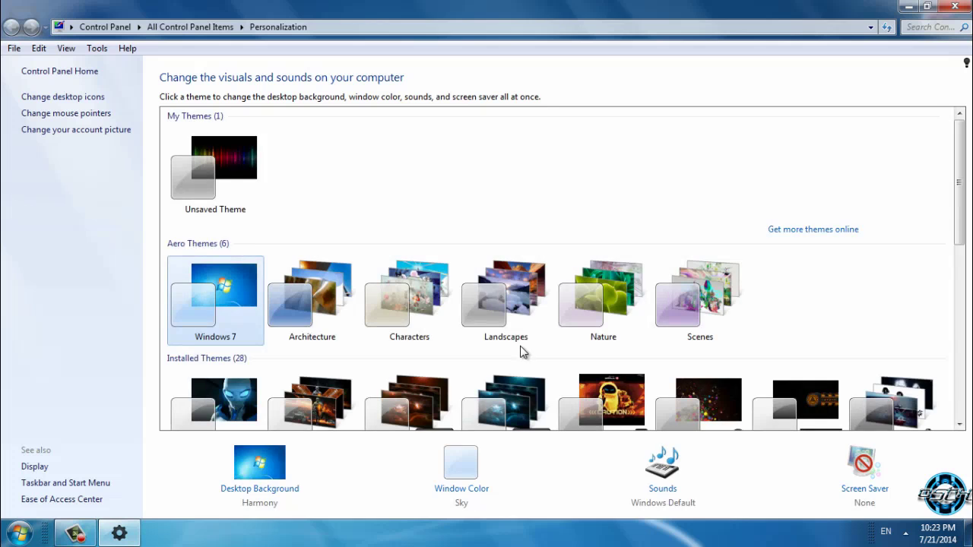
{"action": "scroll", "coordinate": [522, 351], "scroll_direction": "down", "scroll_amount": 2}
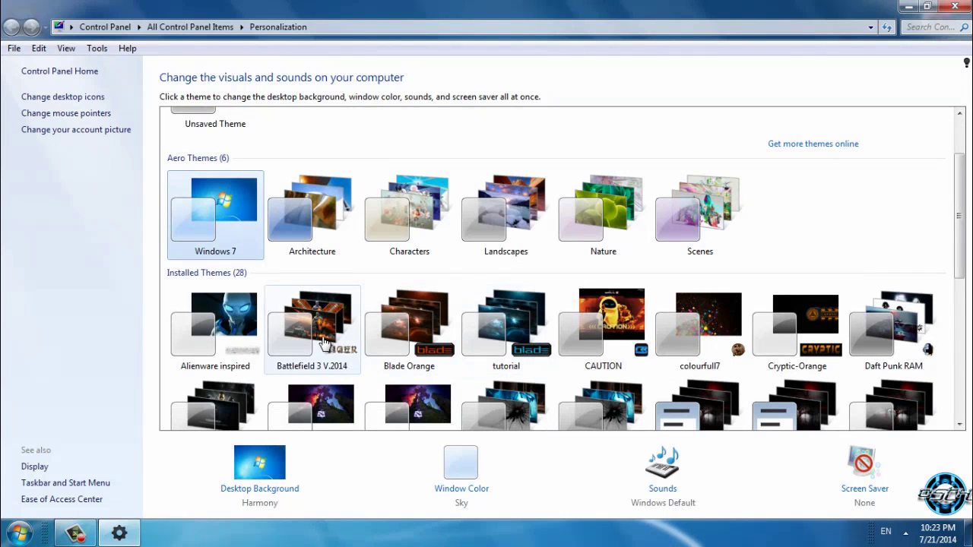
{"action": "left_click", "coordinate": [318, 342]}
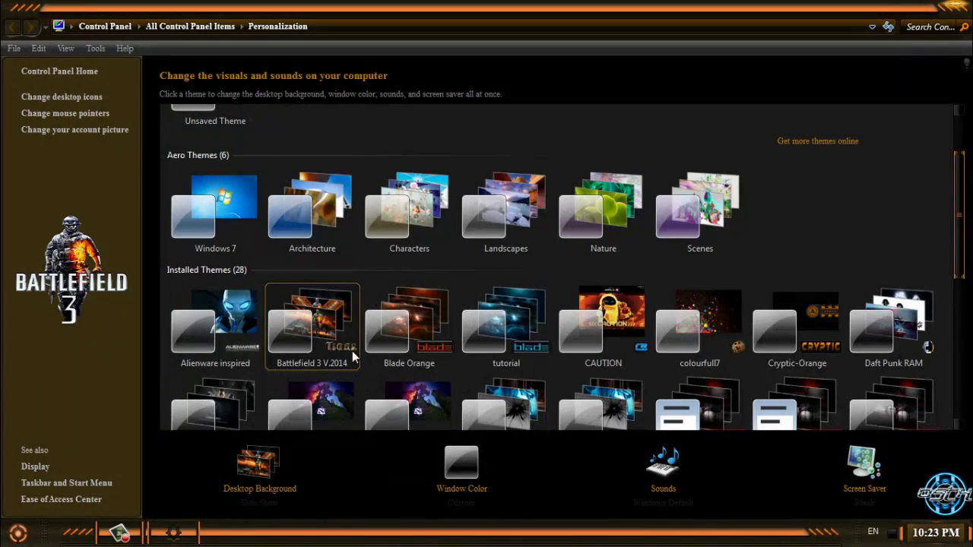
{"action": "left_click", "coordinate": [960, 8]}
Refresh the desktop and examine how the Start menu looks in the new theme.
{"action": "right_click", "coordinate": [260, 139]}
{"action": "left_click", "coordinate": [301, 212]}
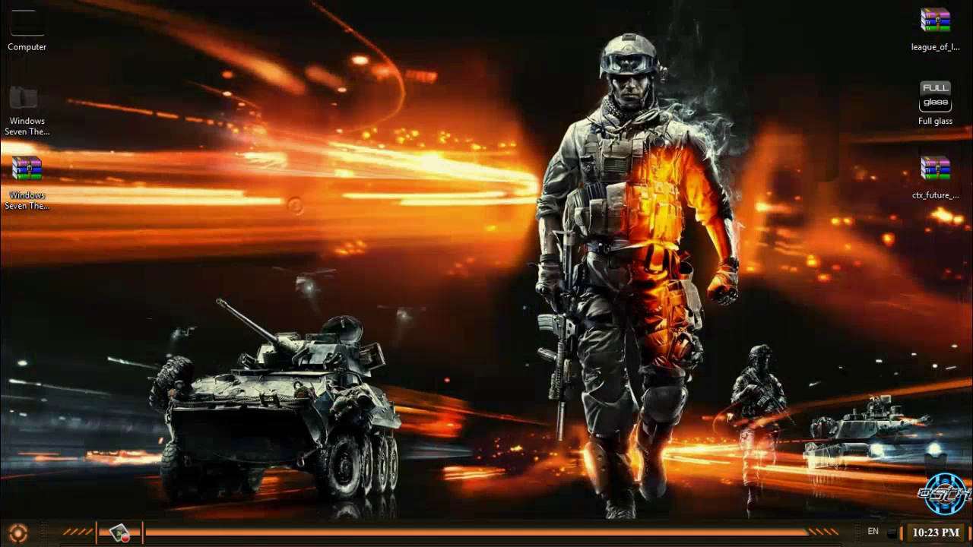
{"action": "left_click", "coordinate": [18, 532]}
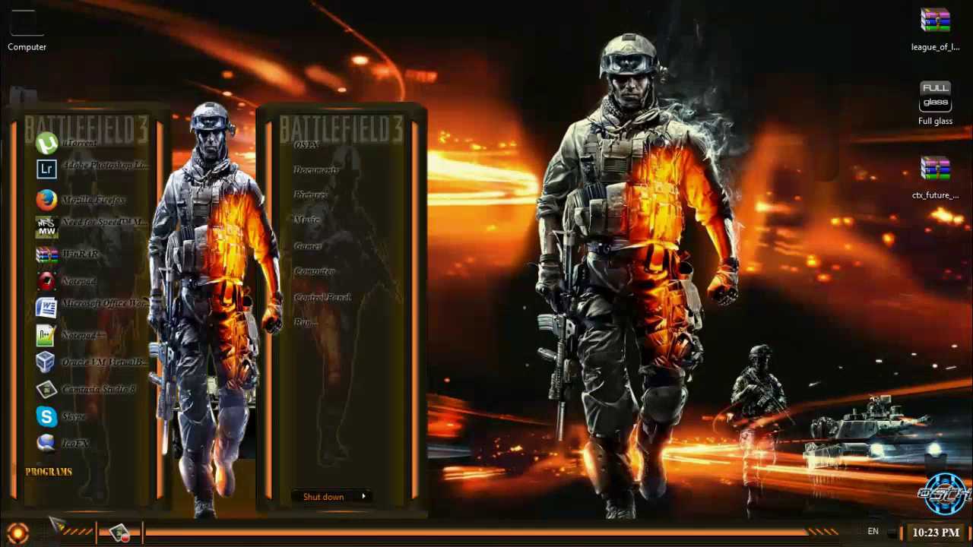
{"action": "left_click", "coordinate": [509, 259]}
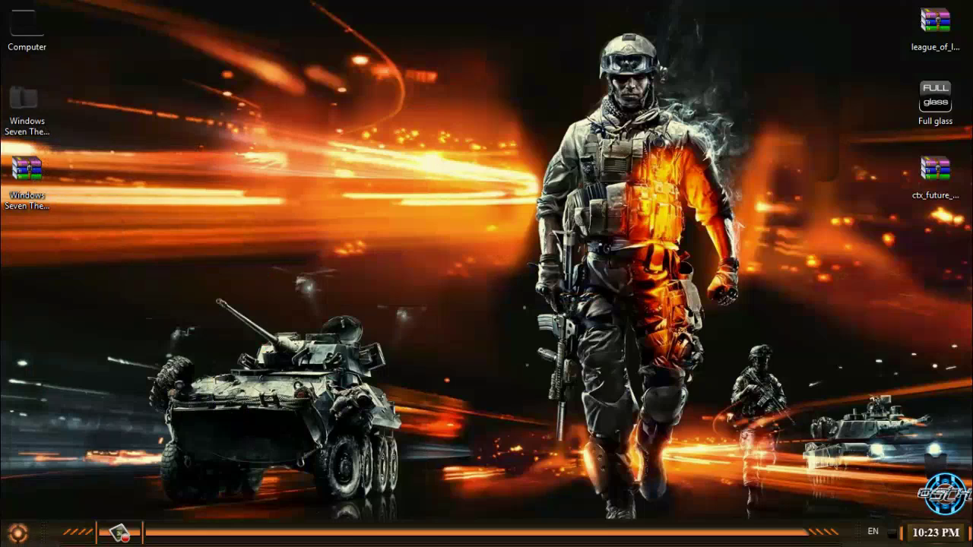
{"action": "left_click", "coordinate": [19, 532]}
{"action": "left_click", "coordinate": [472, 240]}
Browse the desktop's Windows Seven Theme Battlefield 3 folder through Enjoy! ;o) and extras to the Blackglass files, and close the window.
{"action": "key", "text": "w"}
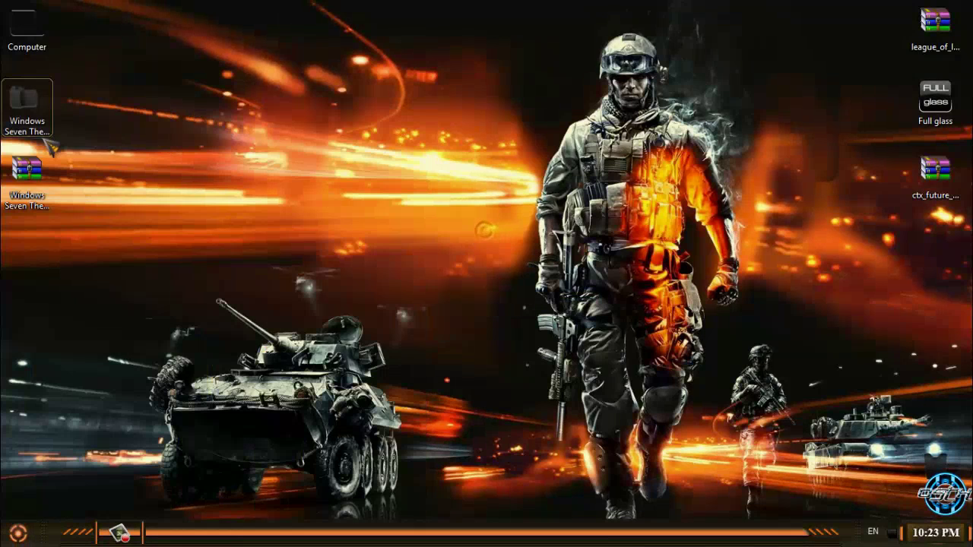
{"action": "key", "text": "Return"}
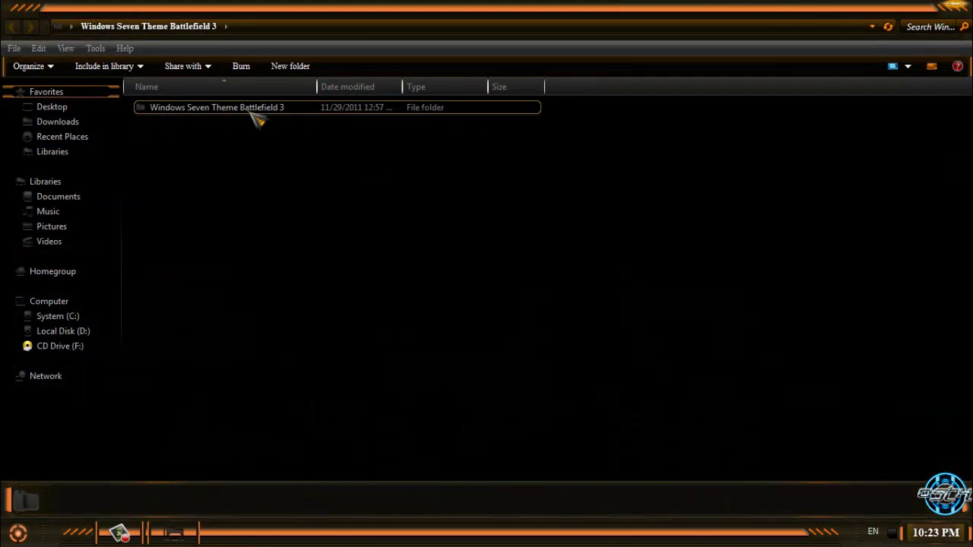
{"action": "double_click", "coordinate": [250, 109]}
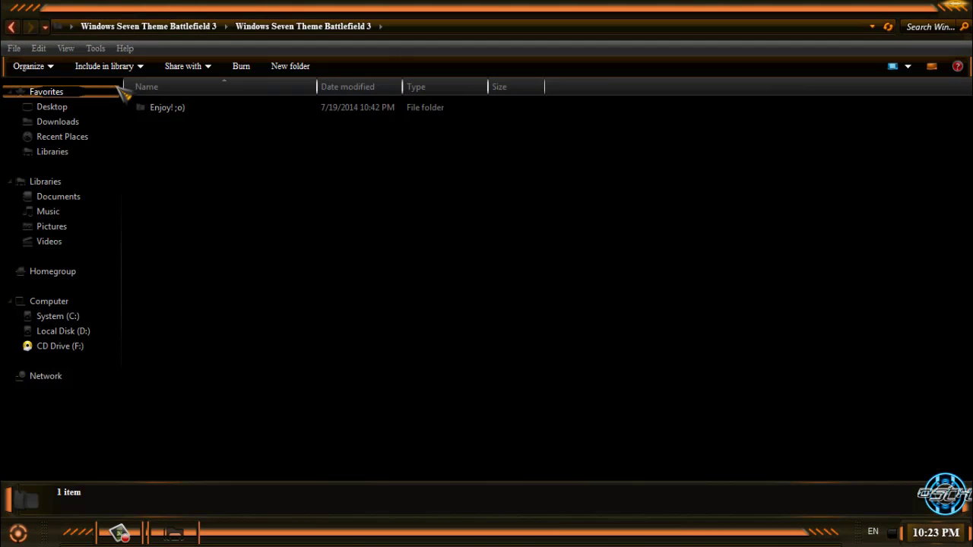
{"action": "left_click", "coordinate": [194, 111]}
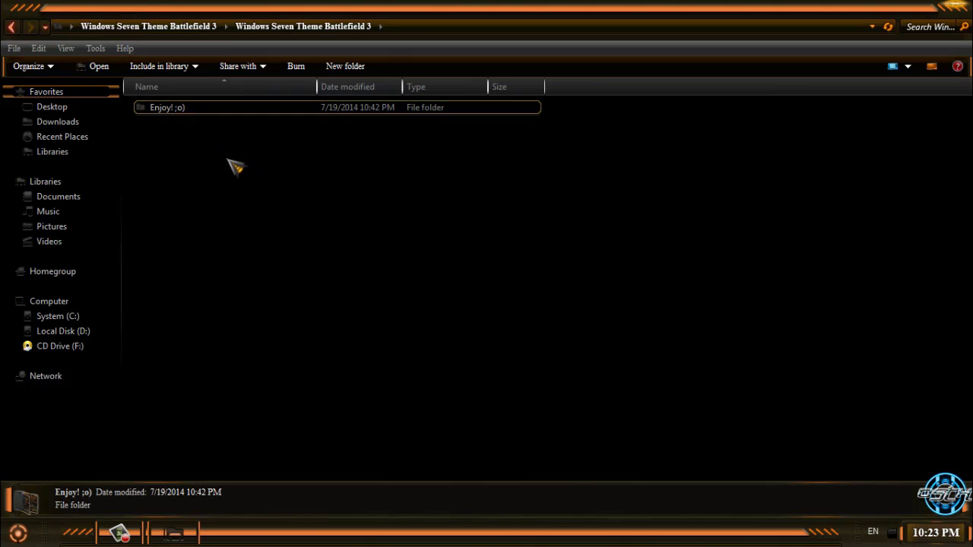
{"action": "double_click", "coordinate": [199, 114]}
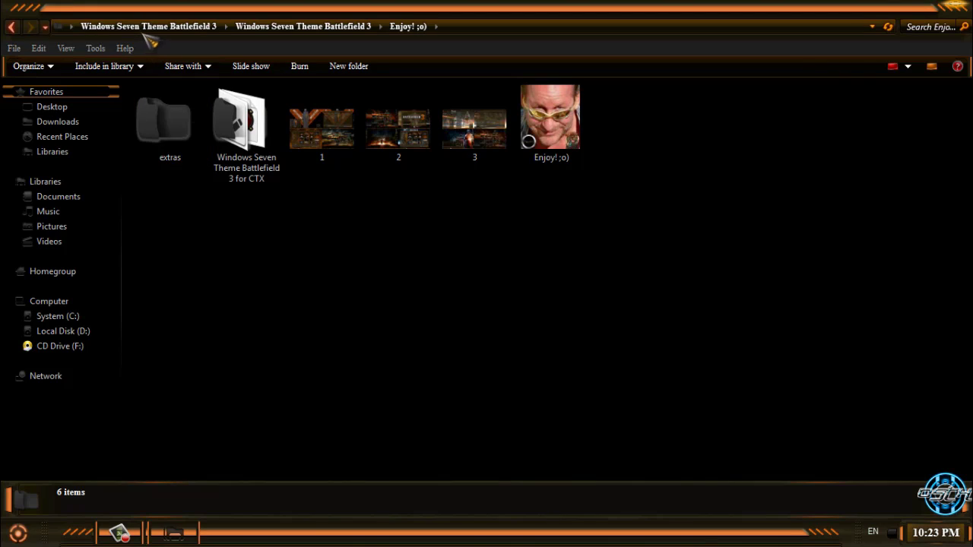
{"action": "double_click", "coordinate": [186, 159]}
{"action": "double_click", "coordinate": [194, 107]}
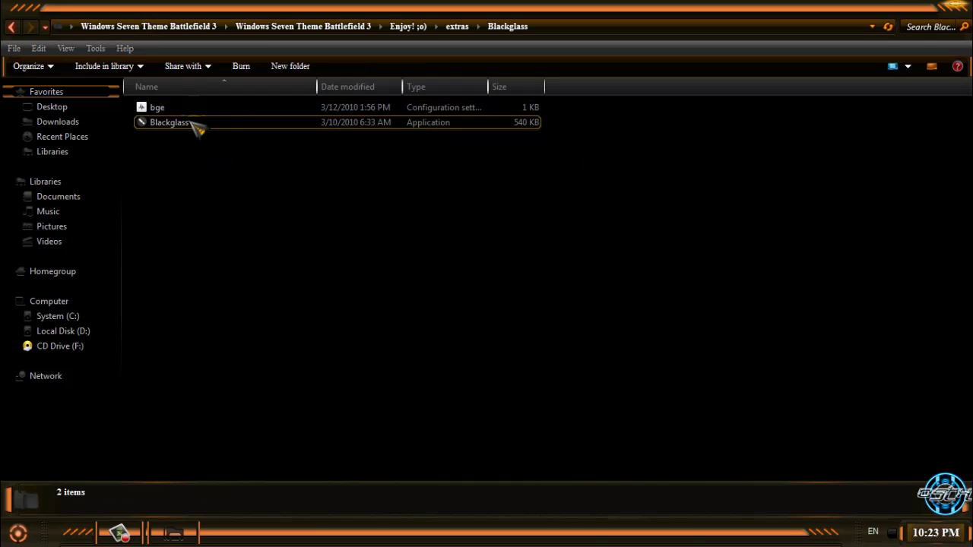
{"action": "left_click", "coordinate": [952, 8]}
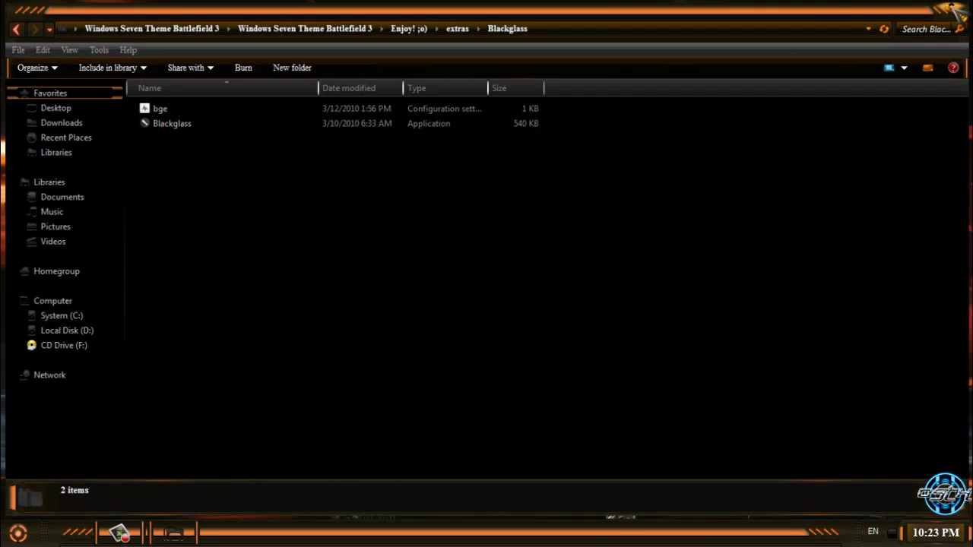
Run Full glass from the desktop, allowing the unverified publisher's program to start.
{"action": "double_click", "coordinate": [924, 107]}
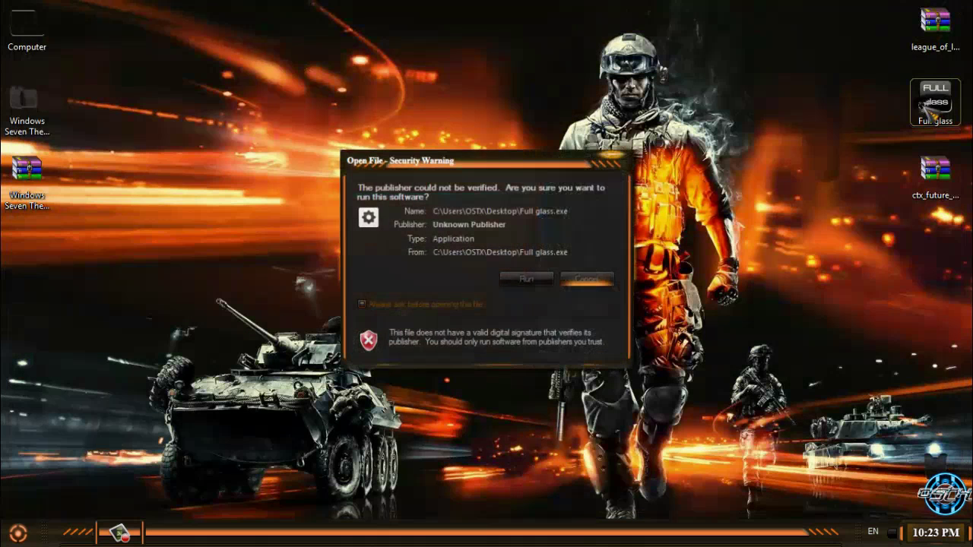
{"action": "left_click", "coordinate": [527, 279]}
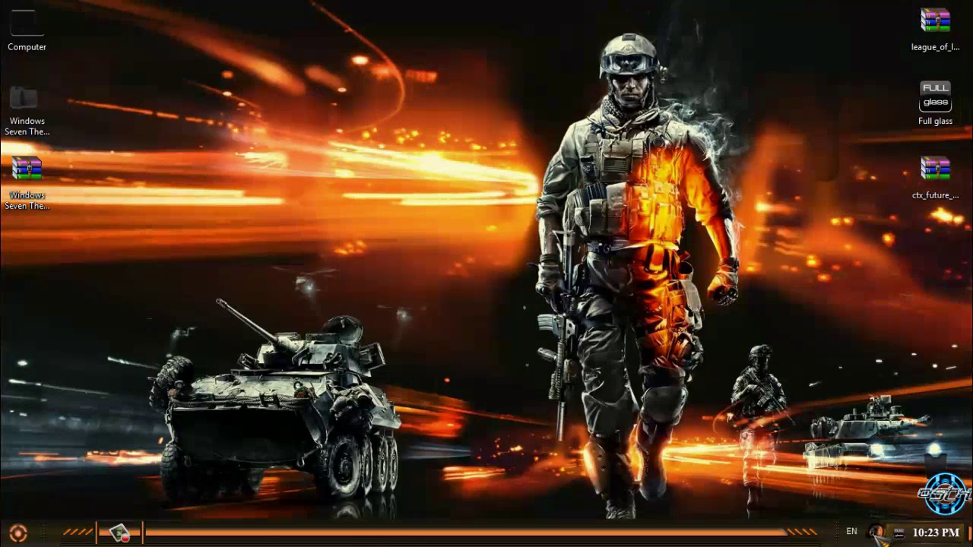
{"action": "left_click", "coordinate": [882, 533]}
{"action": "left_click", "coordinate": [882, 533]}
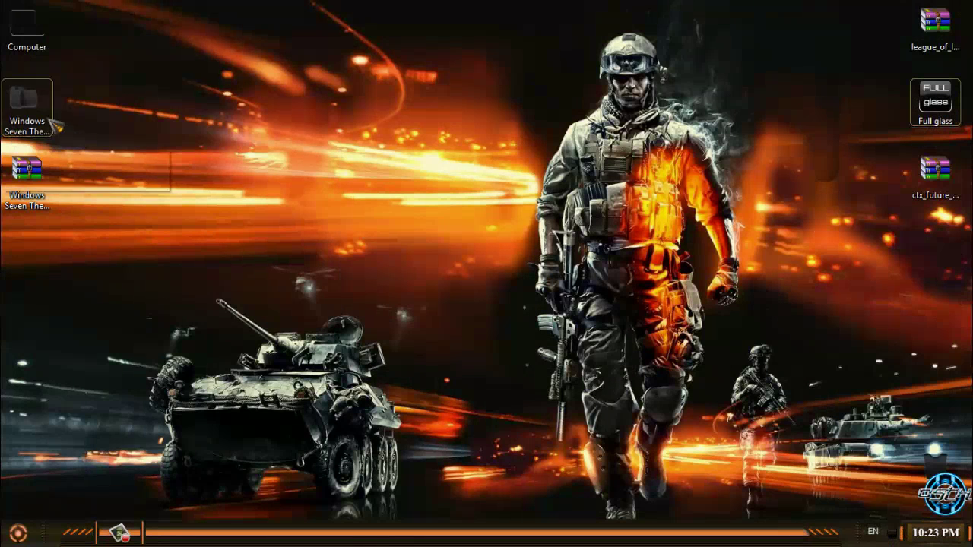
Reopen the theme package's Enjoy! ;o) folder and examine the window's glass effect both restored and maximized.
{"action": "double_click", "coordinate": [27, 106]}
{"action": "double_click", "coordinate": [199, 108]}
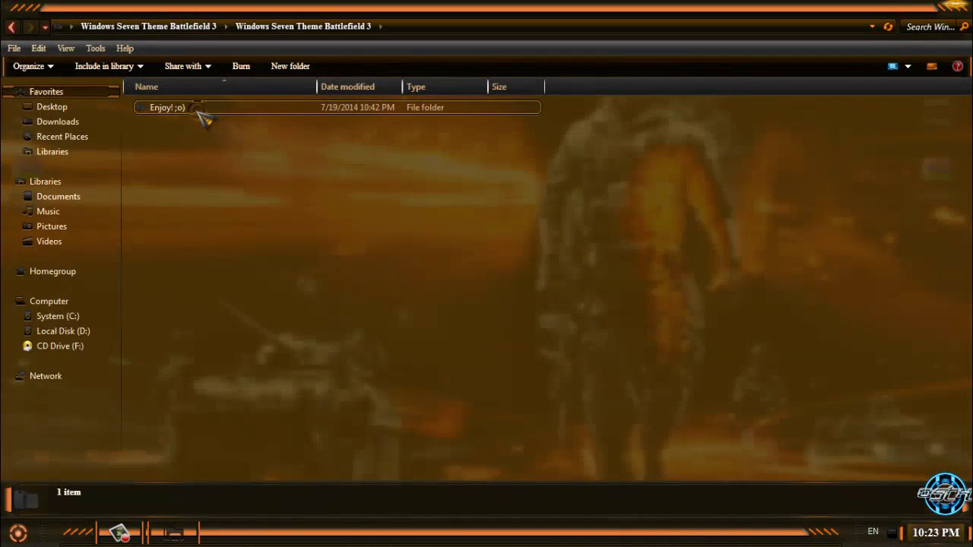
{"action": "double_click", "coordinate": [201, 110]}
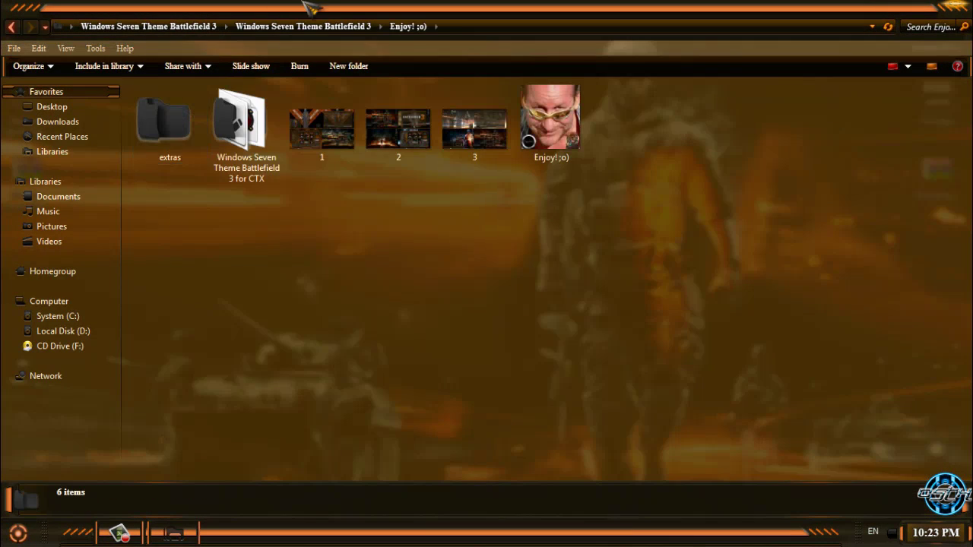
{"action": "left_click_drag", "start_coordinate": [313, 8], "coordinate": [348, 29]}
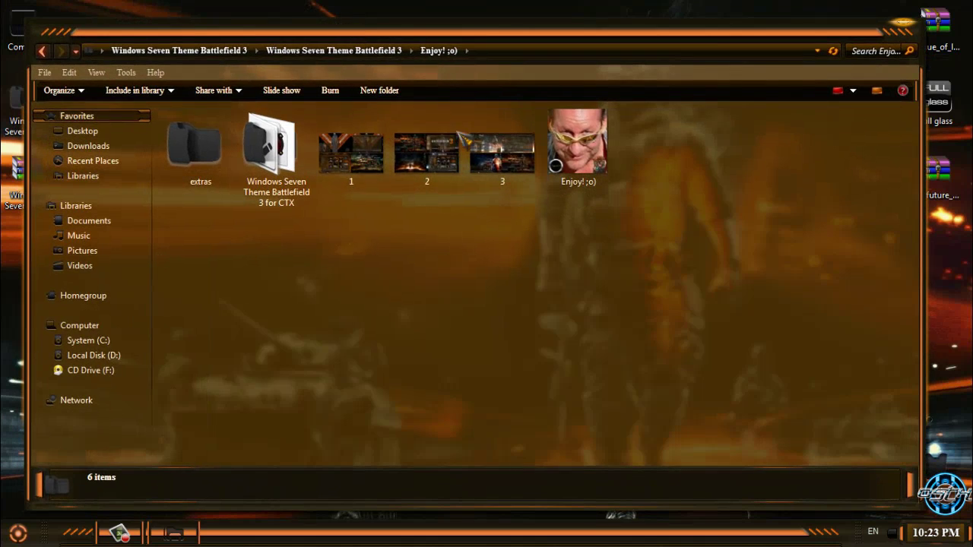
{"action": "left_click", "coordinate": [900, 31]}
Open the Moo0 TransparentMenu 1.09 folder inside the package's extras, inspect the folder's context menu, and minimize the window.
{"action": "double_click", "coordinate": [172, 111]}
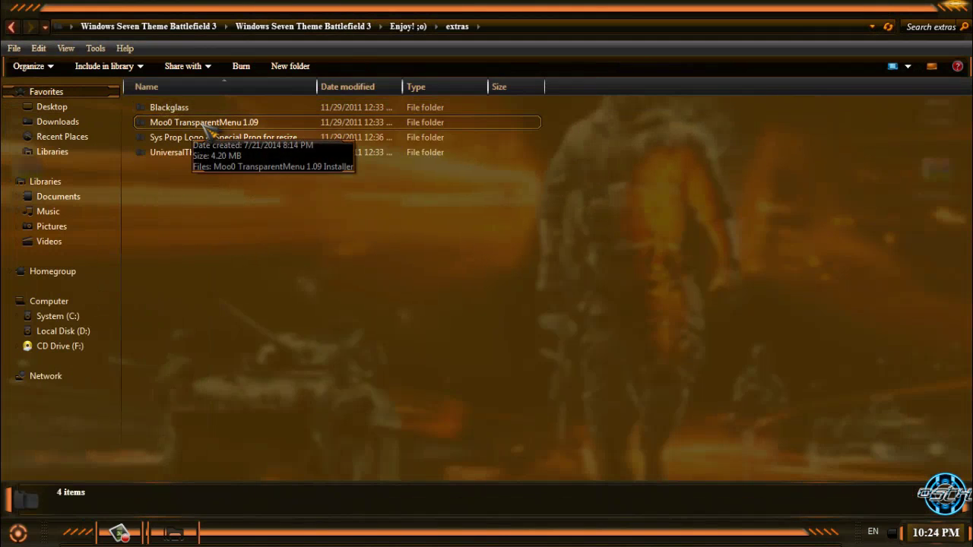
{"action": "double_click", "coordinate": [242, 124]}
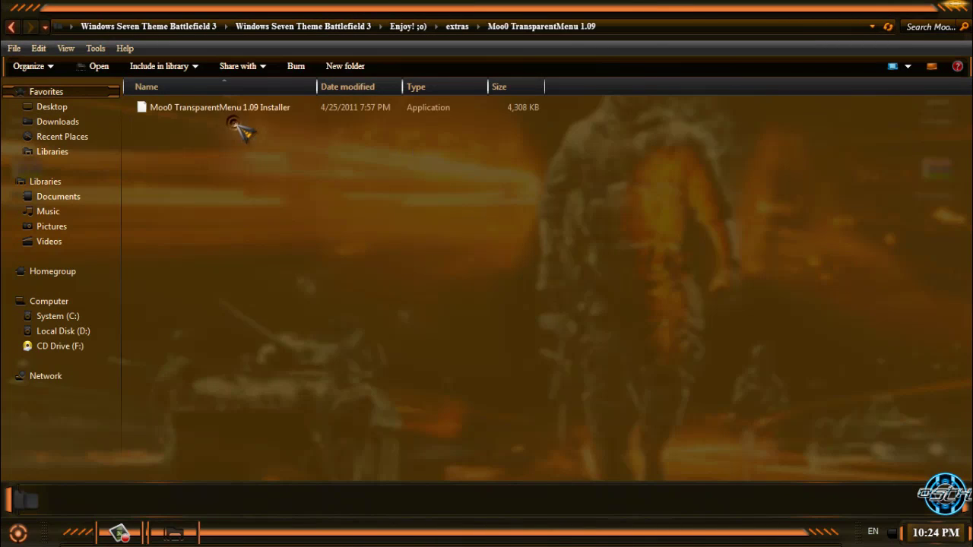
{"action": "left_click", "coordinate": [196, 109]}
{"action": "right_click", "coordinate": [220, 144]}
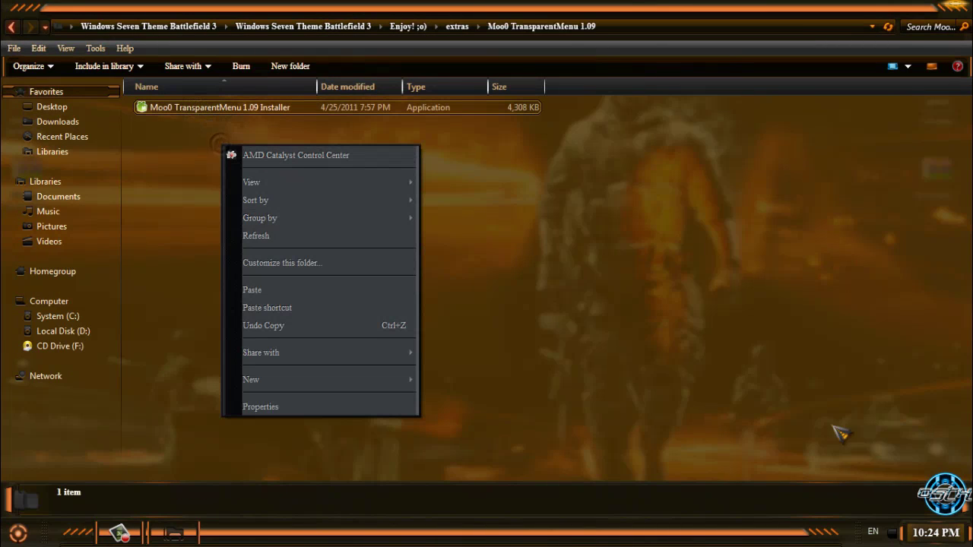
{"action": "left_click", "coordinate": [894, 533]}
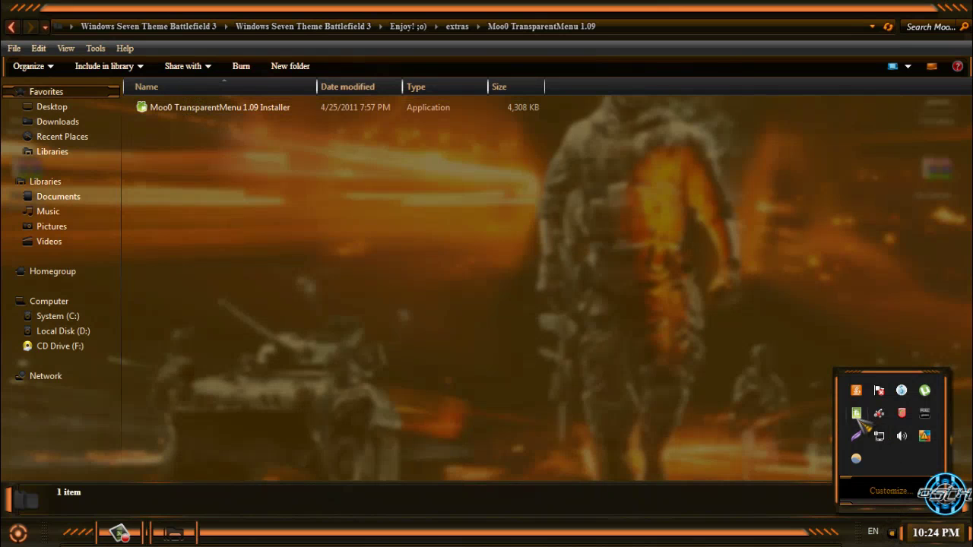
{"action": "left_click", "coordinate": [909, 13]}
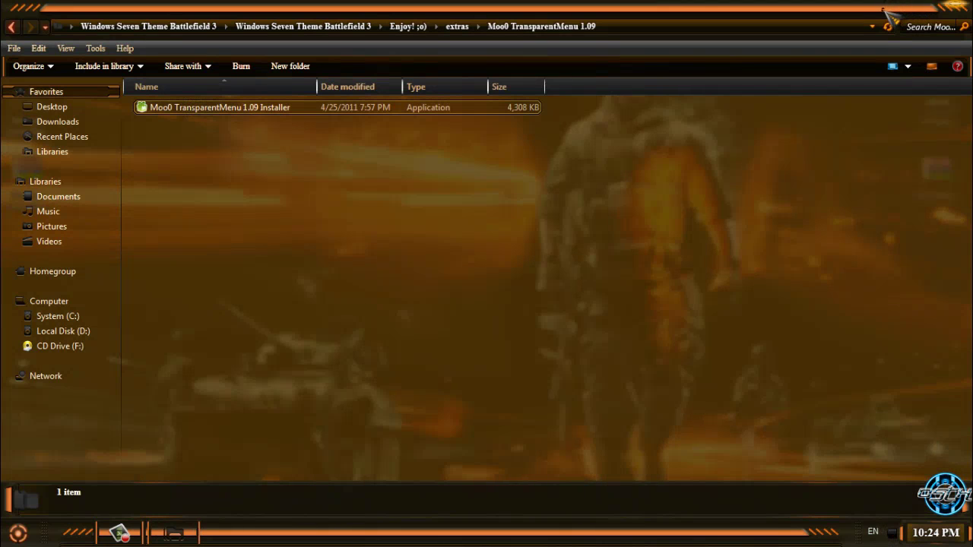
{"action": "left_click", "coordinate": [905, 10]}
Set Moo0 TransparentMenu's menu transparency to 50% and check the desktop context menu and the Start menu.
{"action": "left_click", "coordinate": [894, 534]}
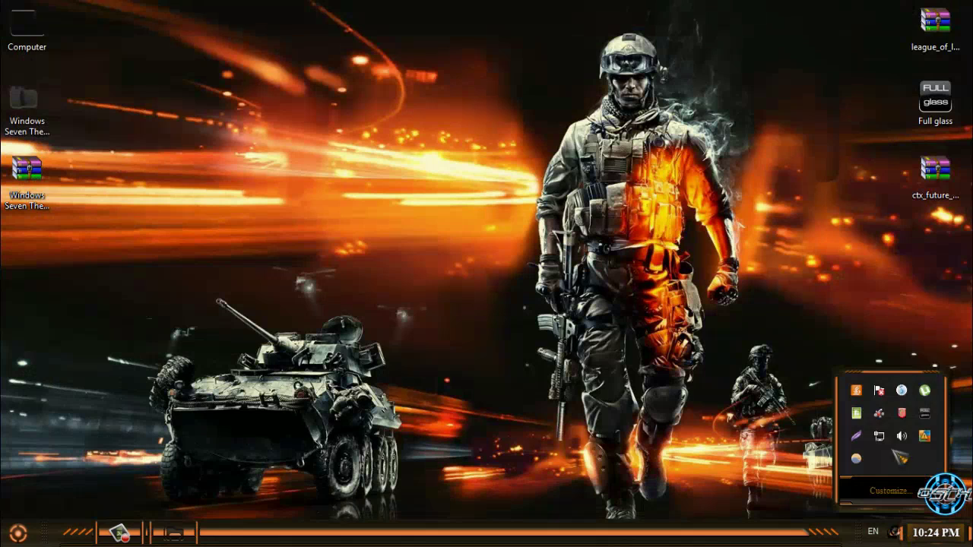
{"action": "right_click", "coordinate": [860, 434]}
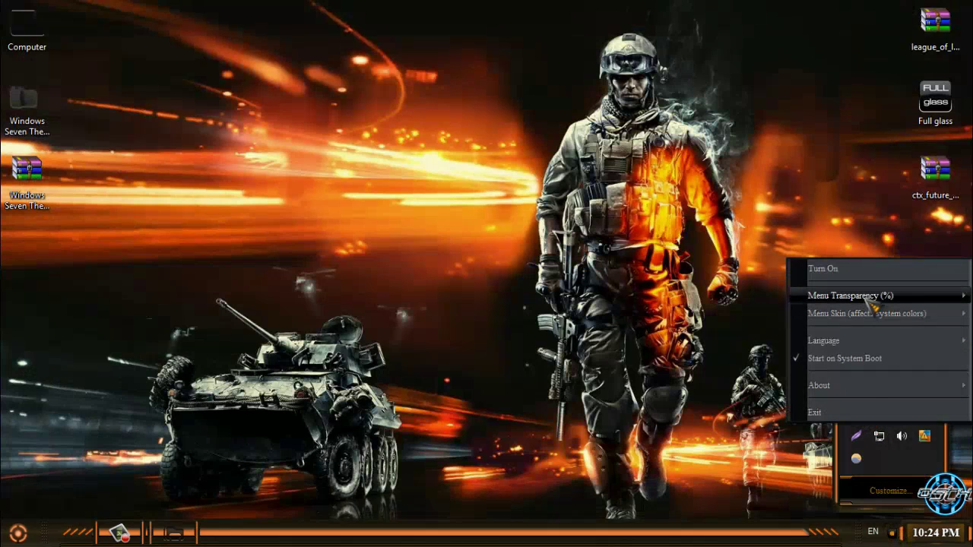
{"action": "mouse_move", "coordinate": [864, 298]}
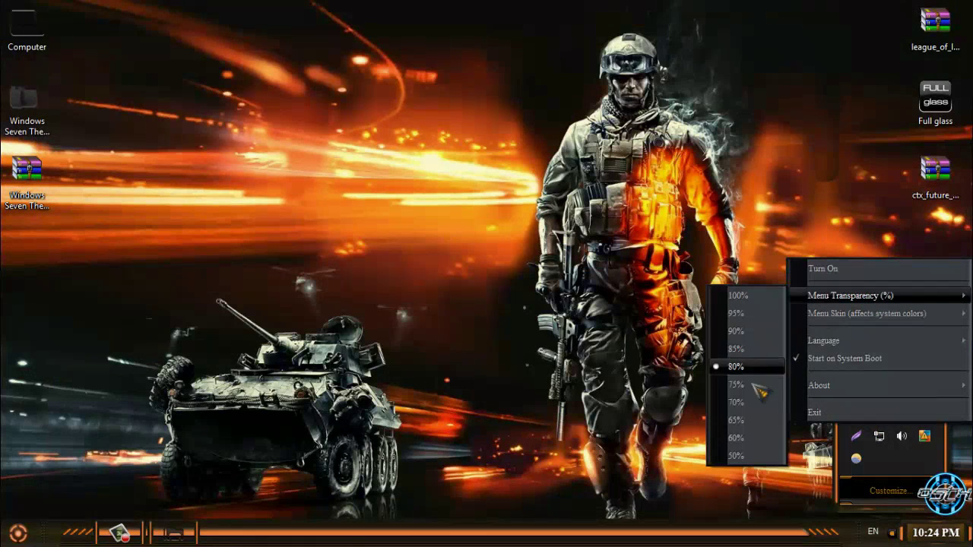
{"action": "left_click", "coordinate": [749, 455]}
{"action": "right_click", "coordinate": [477, 138]}
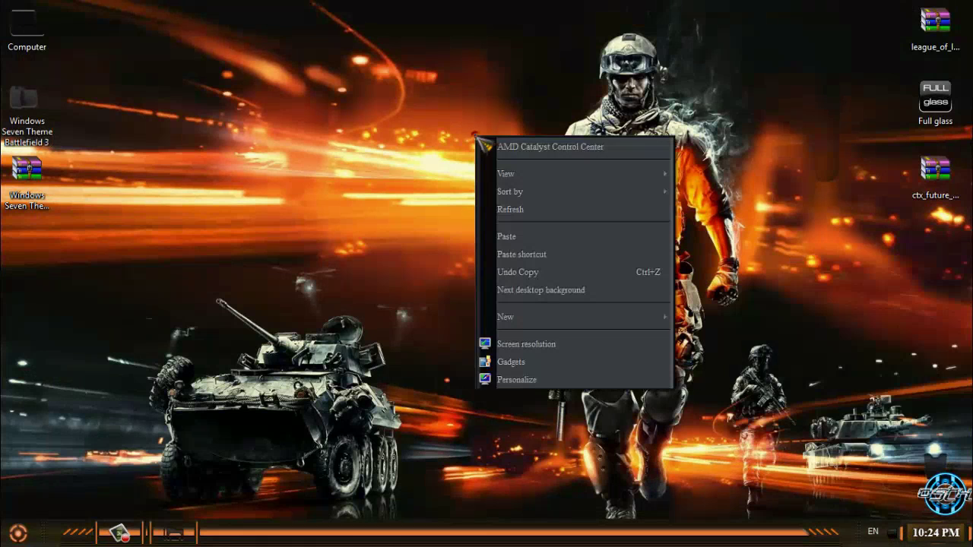
{"action": "left_click", "coordinate": [894, 532]}
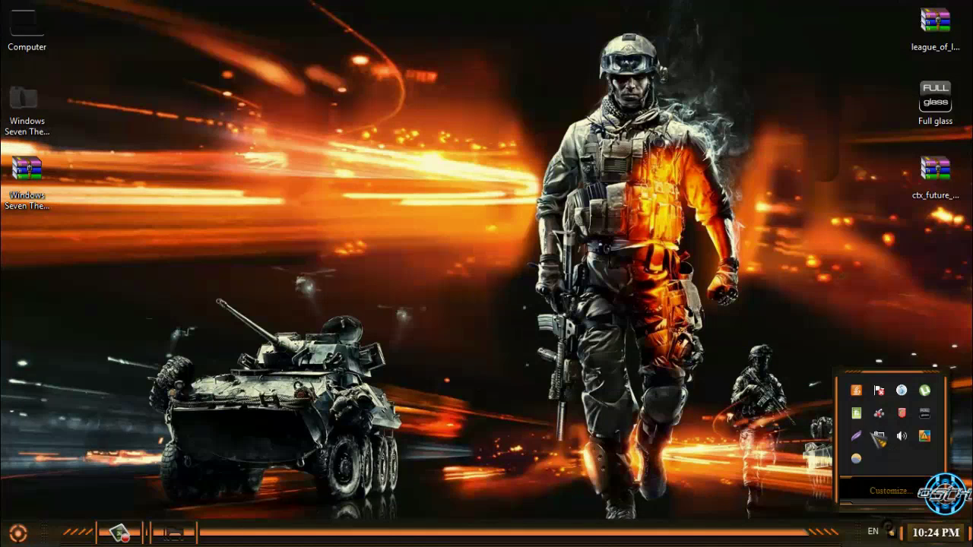
{"action": "right_click", "coordinate": [749, 55]}
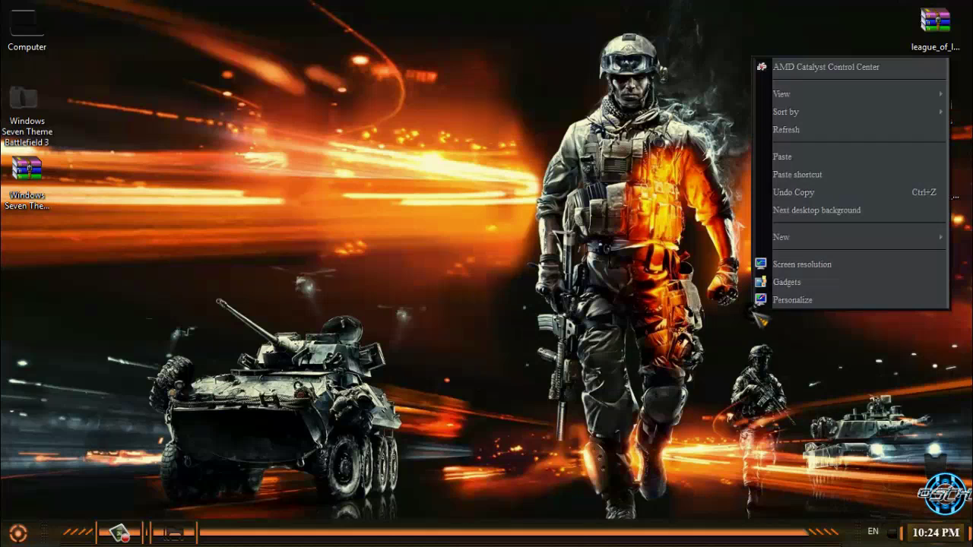
{"action": "left_click", "coordinate": [10, 517]}
{"action": "left_click", "coordinate": [17, 533]}
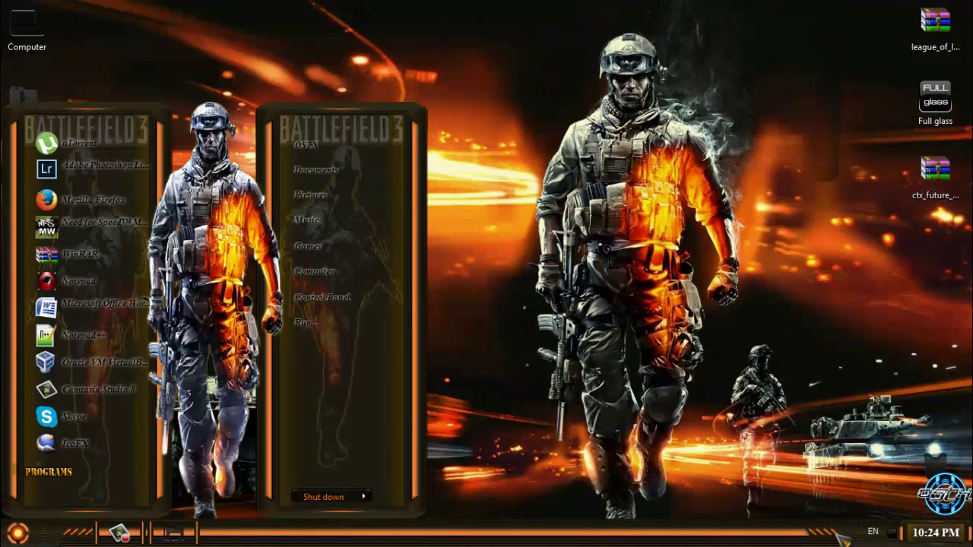
Turn on Moo0 TransparentMenu and examine its effect on the desktop context menu and the Start menu.
{"action": "left_click", "coordinate": [894, 533]}
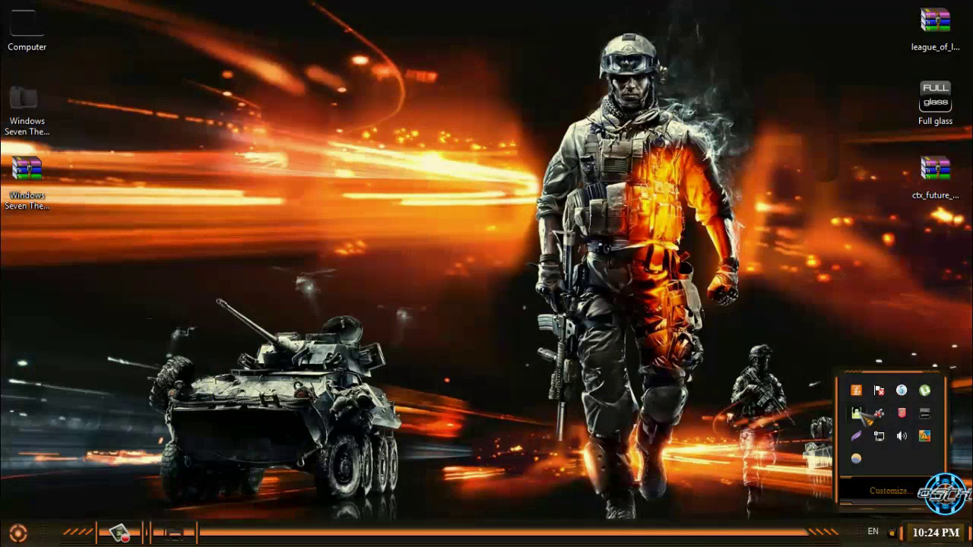
{"action": "right_click", "coordinate": [856, 414]}
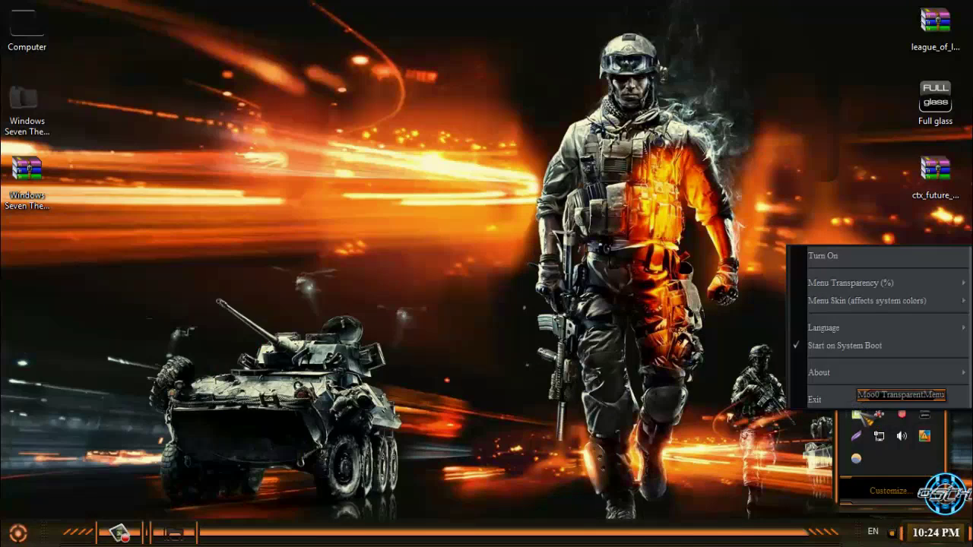
{"action": "left_click", "coordinate": [863, 257]}
{"action": "right_click", "coordinate": [515, 190]}
{"action": "right_click", "coordinate": [349, 120]}
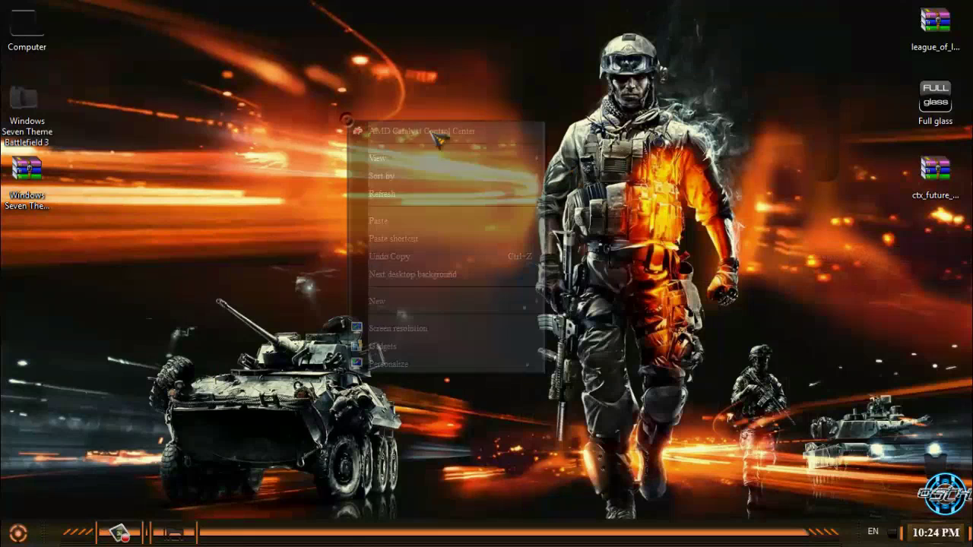
{"action": "right_click", "coordinate": [167, 153]}
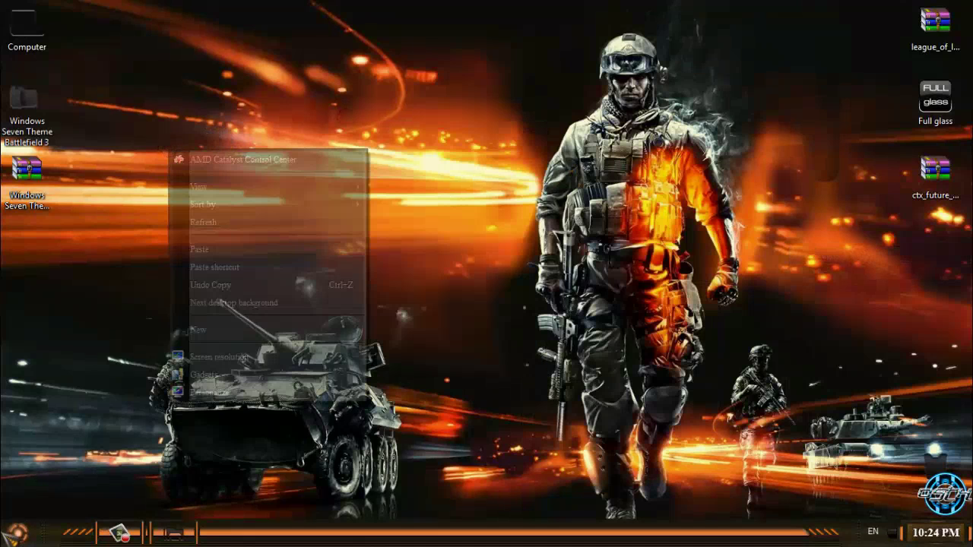
{"action": "left_click", "coordinate": [17, 533]}
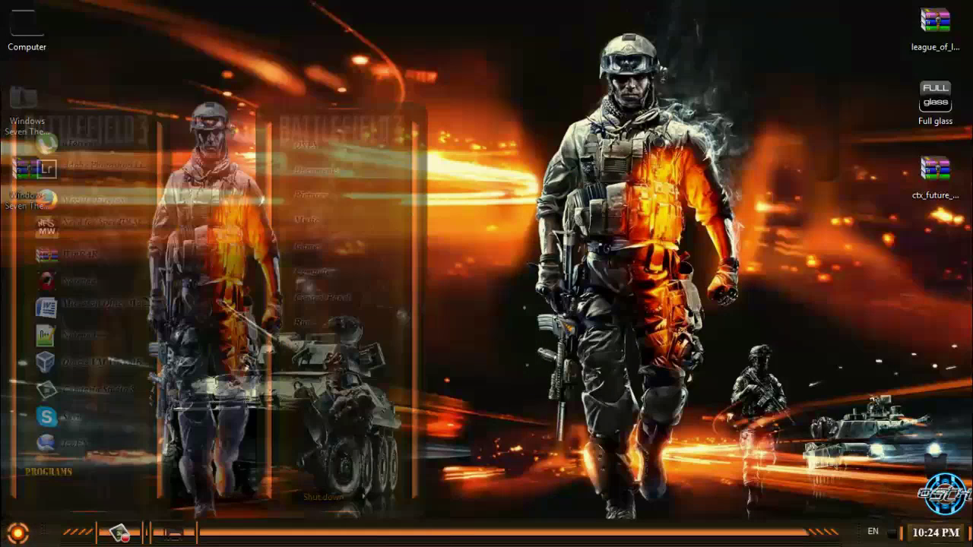
{"action": "right_click", "coordinate": [404, 65]}
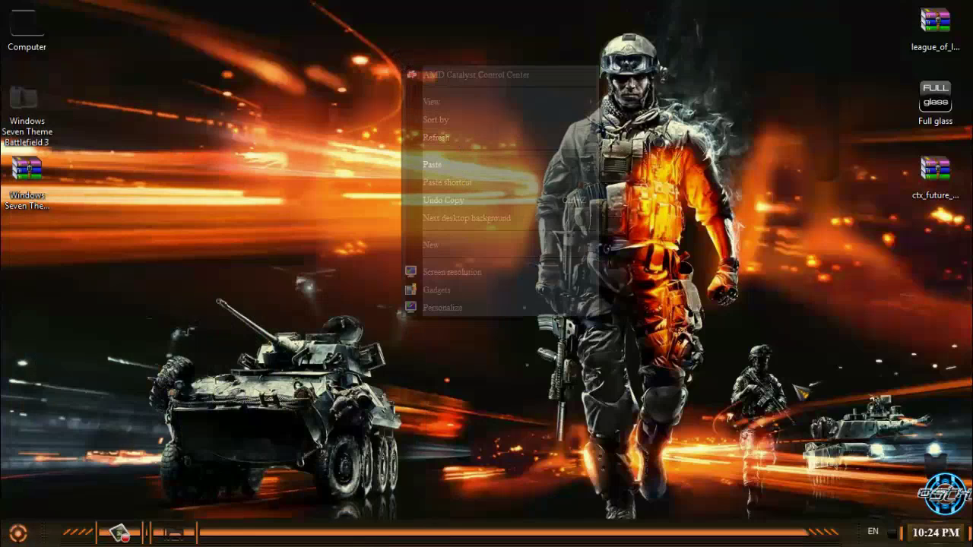
Change Moo0 TransparentMenu's menu transparency to a more opaque level and check the desktop context menu again.
{"action": "left_click", "coordinate": [891, 531]}
{"action": "right_click", "coordinate": [857, 413]}
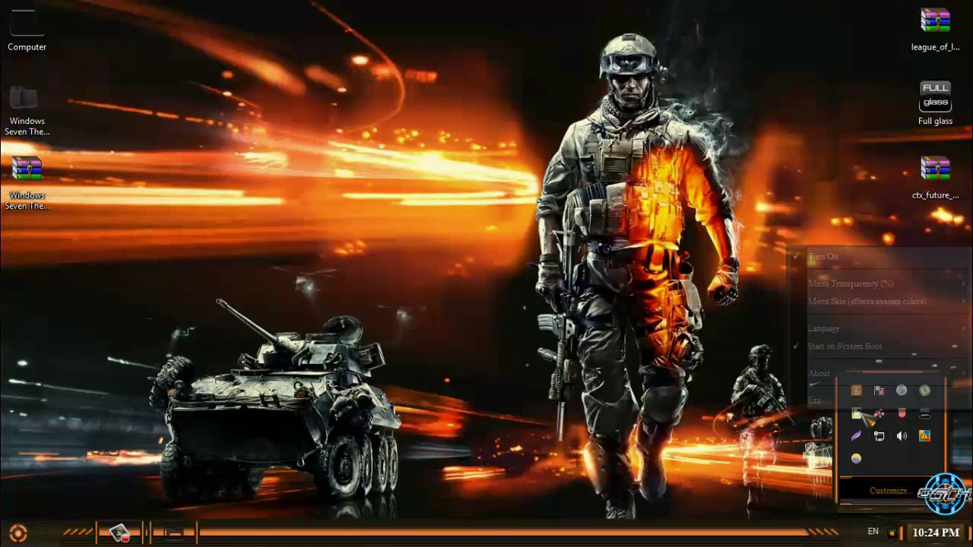
{"action": "mouse_move", "coordinate": [848, 285]}
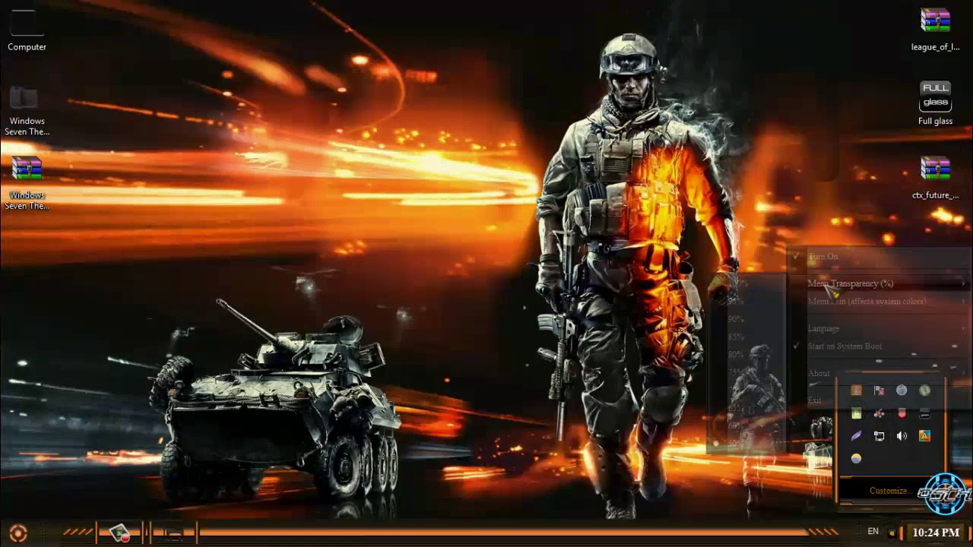
{"action": "left_click", "coordinate": [758, 312]}
{"action": "right_click", "coordinate": [373, 182]}
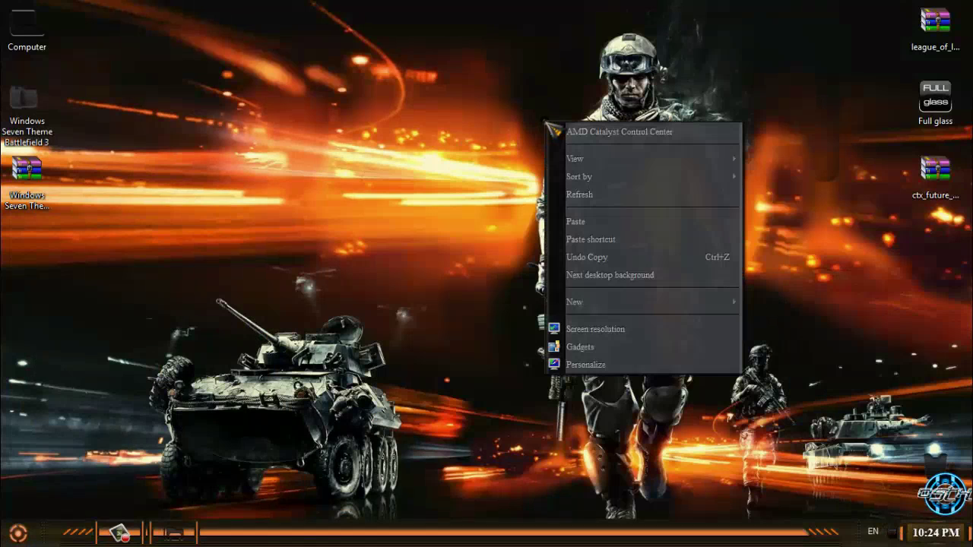
{"action": "key", "text": "super"}
{"action": "left_click", "coordinate": [552, 133]}
{"action": "right_click", "coordinate": [552, 133]}
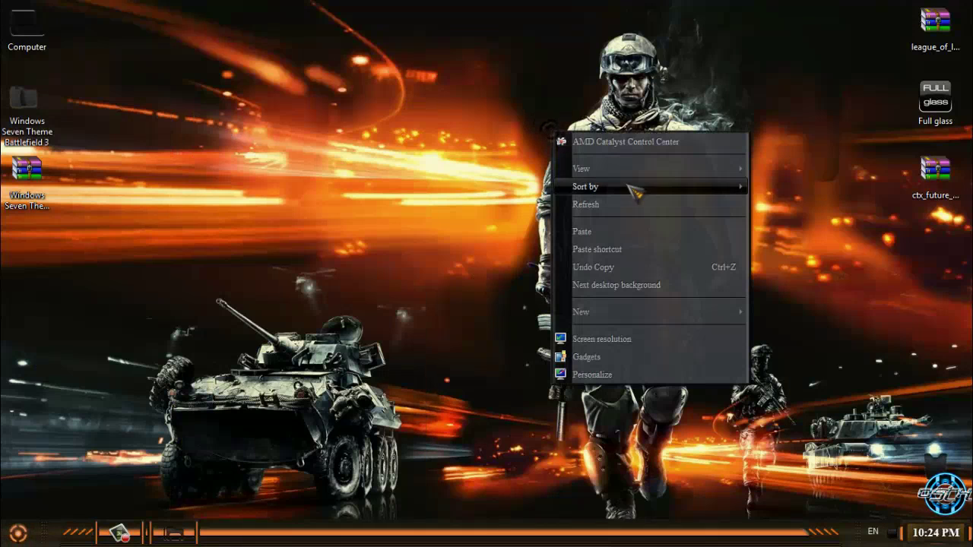
Refresh the desktop and look over Moo0 TransparentMenu's available menu transparency levels.
{"action": "left_click", "coordinate": [619, 205]}
{"action": "left_click", "coordinate": [894, 533]}
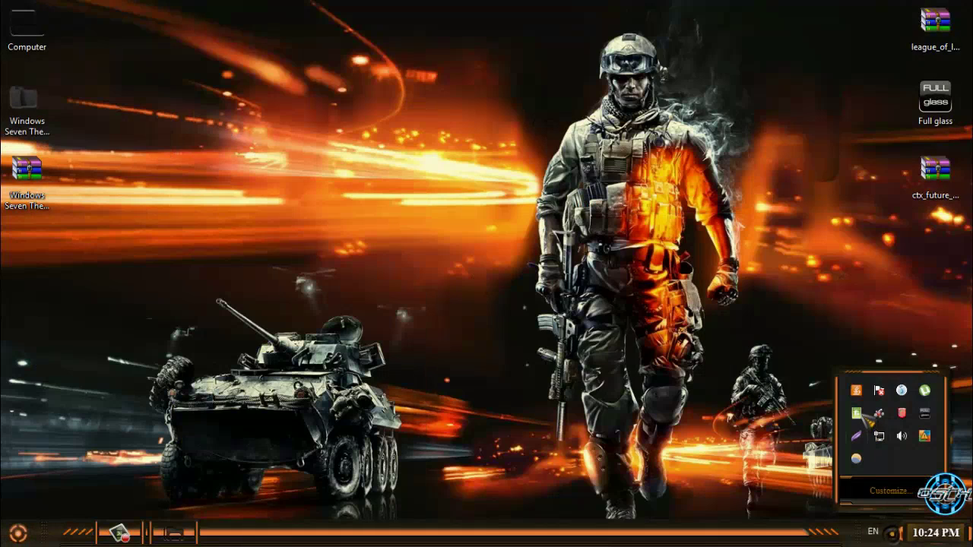
{"action": "right_click", "coordinate": [870, 423]}
{"action": "mouse_move", "coordinate": [846, 291]}
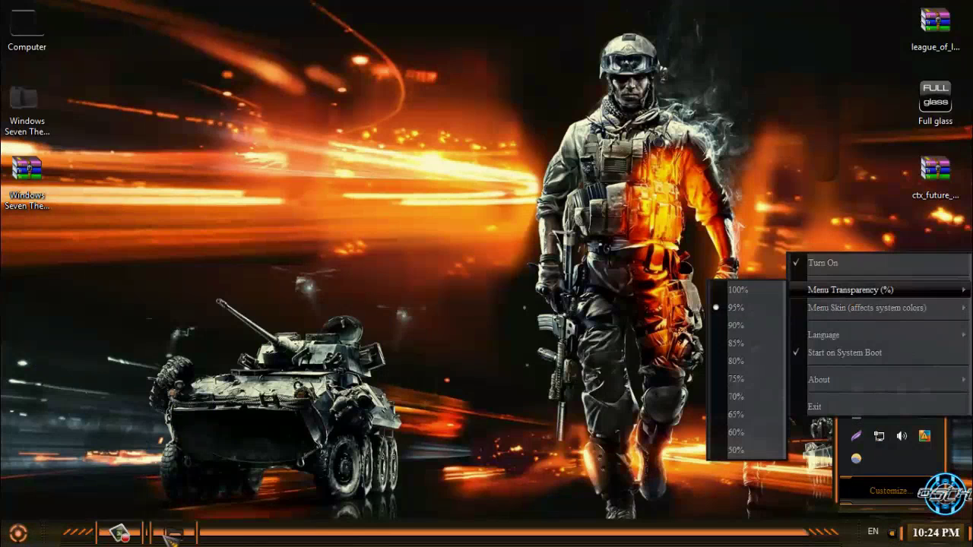
Return to the package's extras folder and open the "Sys Prop Logo & Special Prog for resize & install" folder.
{"action": "left_click", "coordinate": [172, 533]}
{"action": "left_click", "coordinate": [10, 26]}
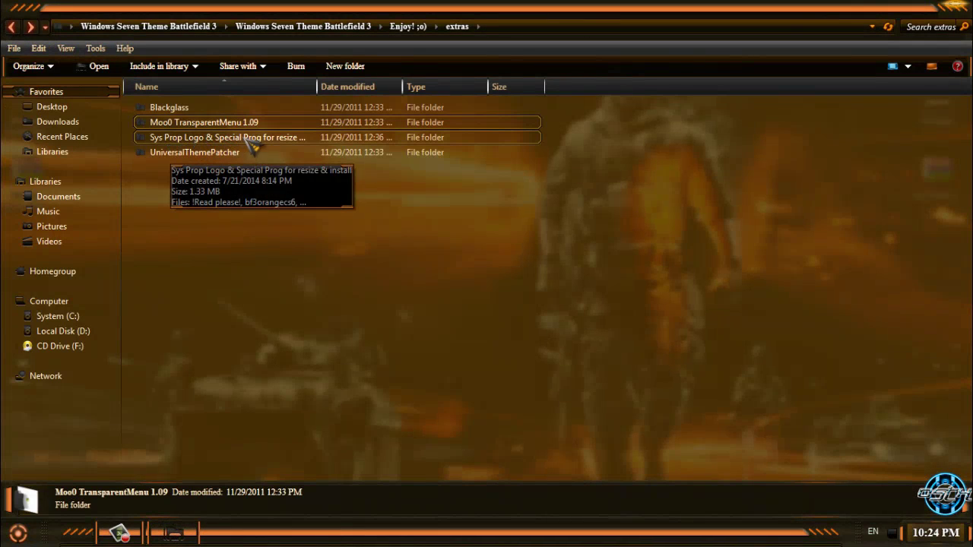
{"action": "double_click", "coordinate": [201, 139]}
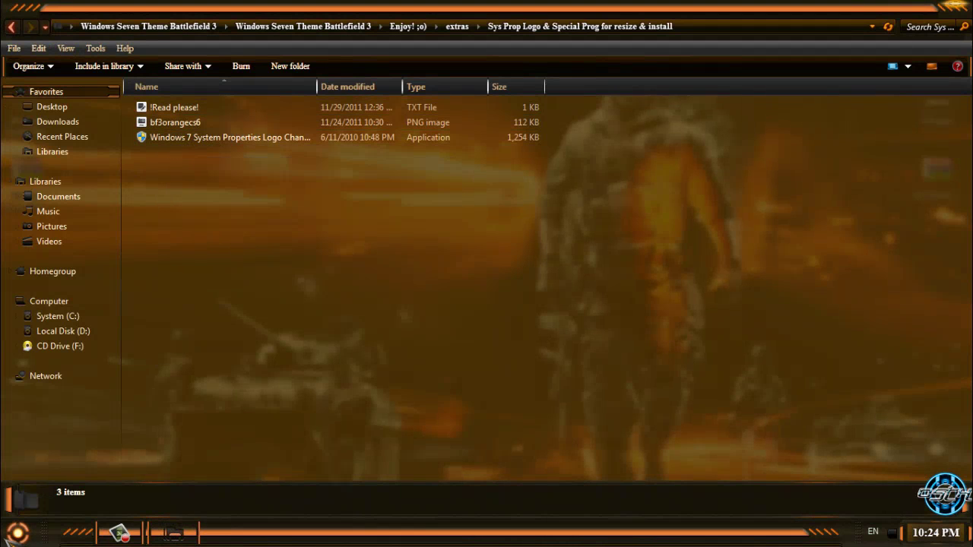
View the Computer's system properties and preview the bf3orangecs6 logo image from the folder.
{"action": "key", "text": "super"}
{"action": "right_click", "coordinate": [349, 276]}
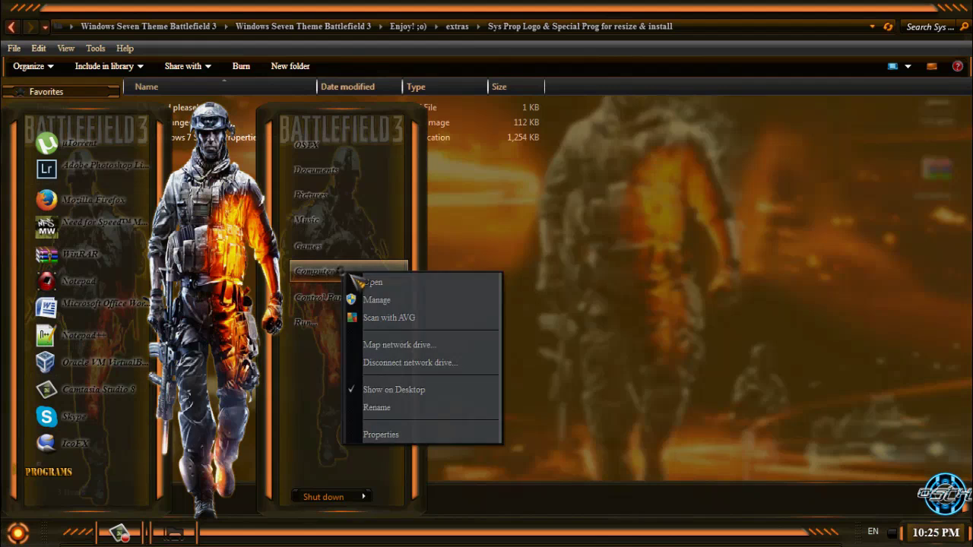
{"action": "left_click", "coordinate": [381, 435]}
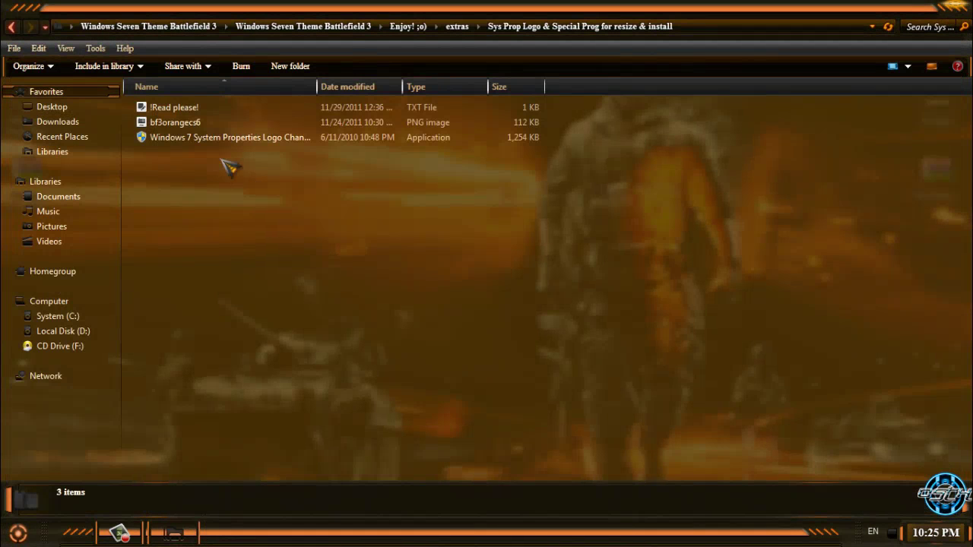
{"action": "double_click", "coordinate": [253, 124]}
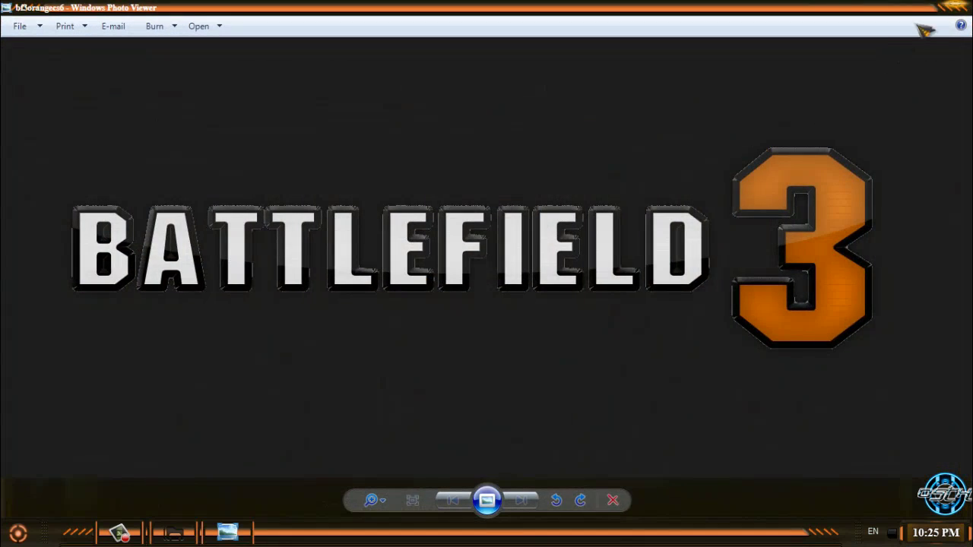
{"action": "left_click", "coordinate": [955, 8]}
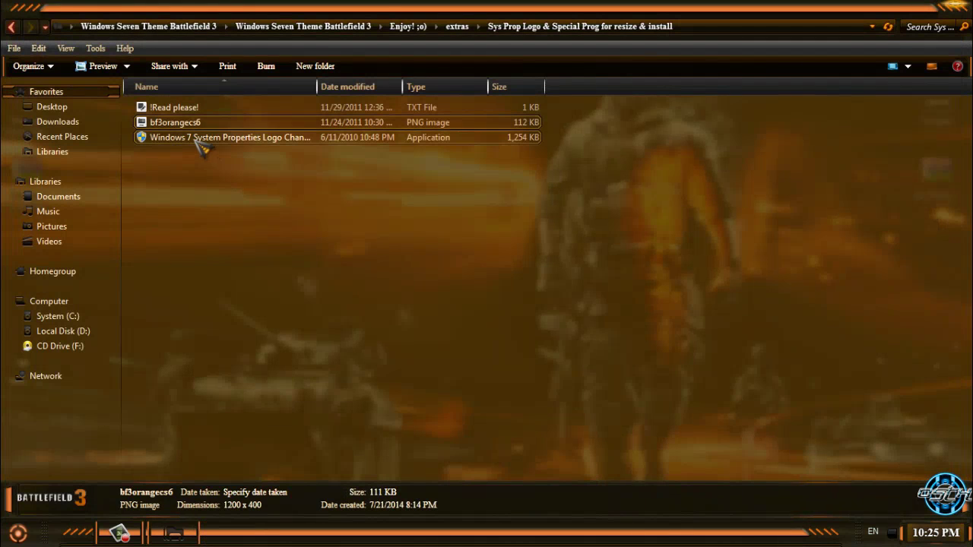
Launch Windows 7 System Properties Logo Changer and load bf3orangecs6 from the theme package's system logo folder as the new image.
{"action": "double_click", "coordinate": [202, 137]}
{"action": "left_click", "coordinate": [528, 281]}
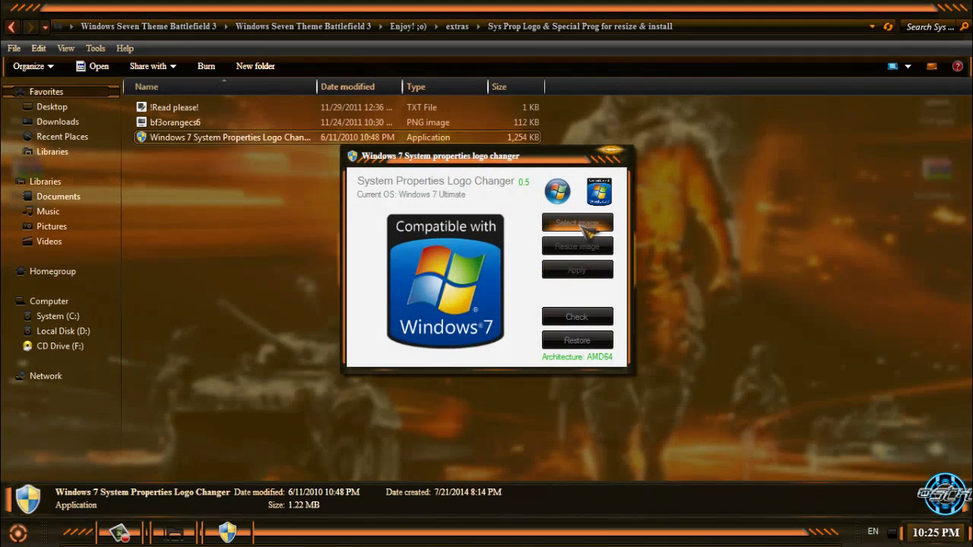
{"action": "left_click", "coordinate": [578, 222]}
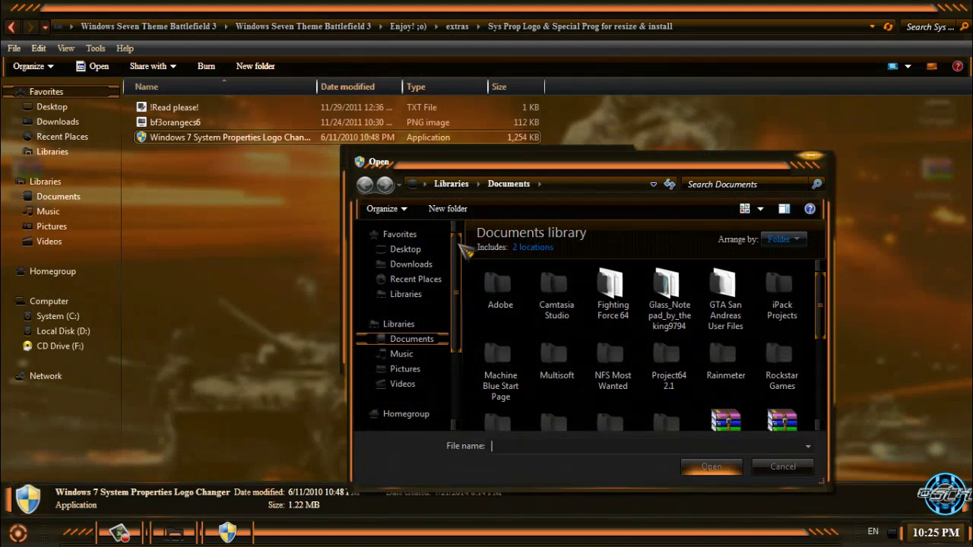
{"action": "left_click", "coordinate": [450, 249]}
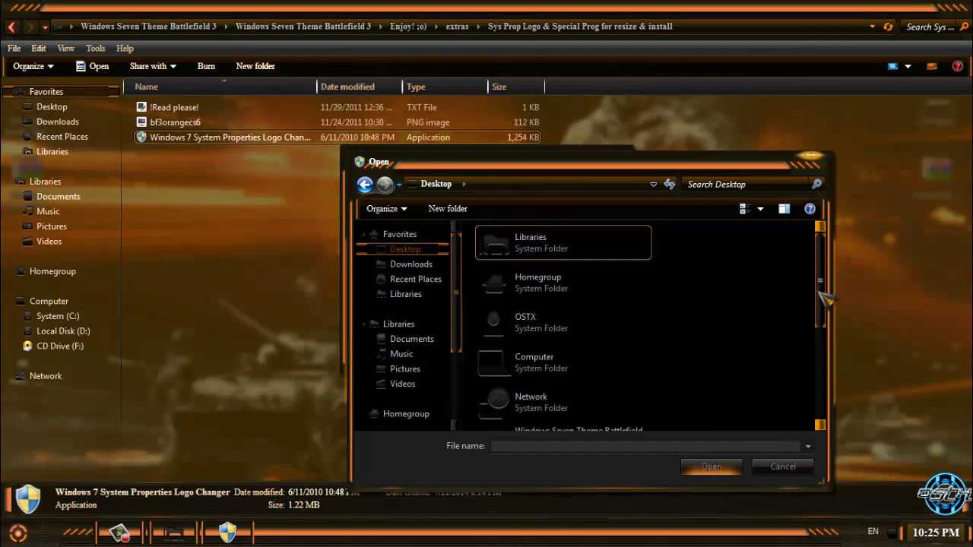
{"action": "left_click_drag", "start_coordinate": [821, 289], "coordinate": [821, 399]}
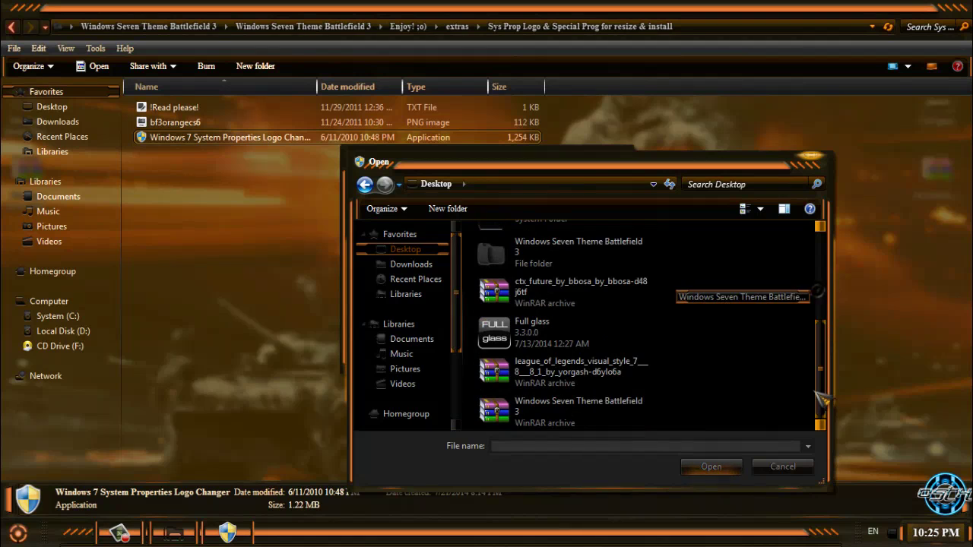
{"action": "double_click", "coordinate": [542, 254]}
{"action": "double_click", "coordinate": [547, 251]}
{"action": "double_click", "coordinate": [549, 252]}
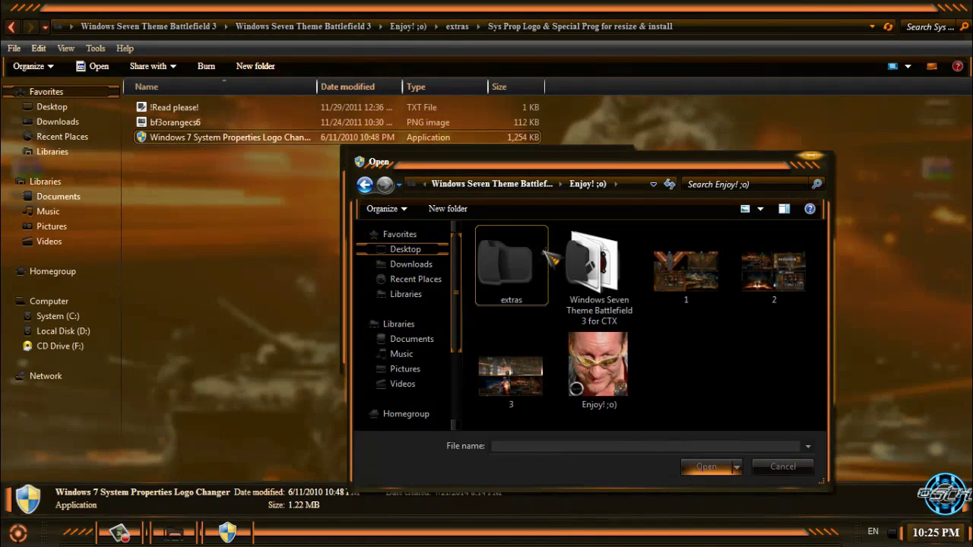
{"action": "double_click", "coordinate": [532, 259]}
{"action": "double_click", "coordinate": [551, 279]}
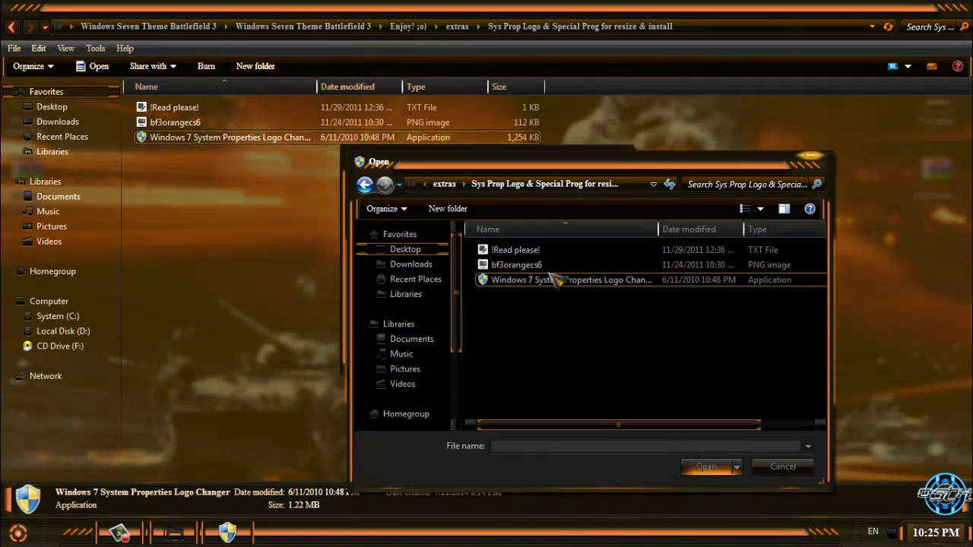
{"action": "left_click", "coordinate": [541, 265]}
{"action": "left_click", "coordinate": [706, 467]}
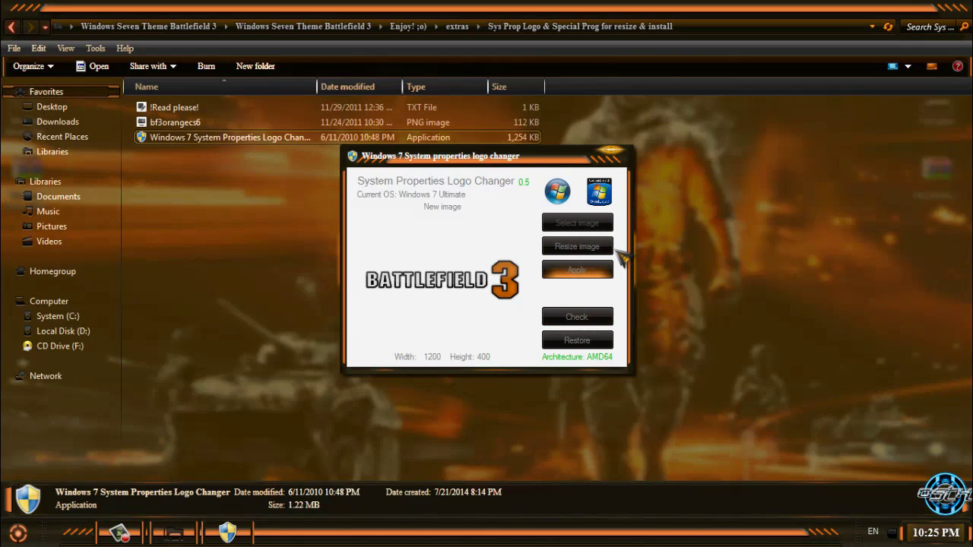
Try to apply bf3orangecs6 as the system logo and check it in the Computer's system properties.
{"action": "left_click", "coordinate": [591, 280]}
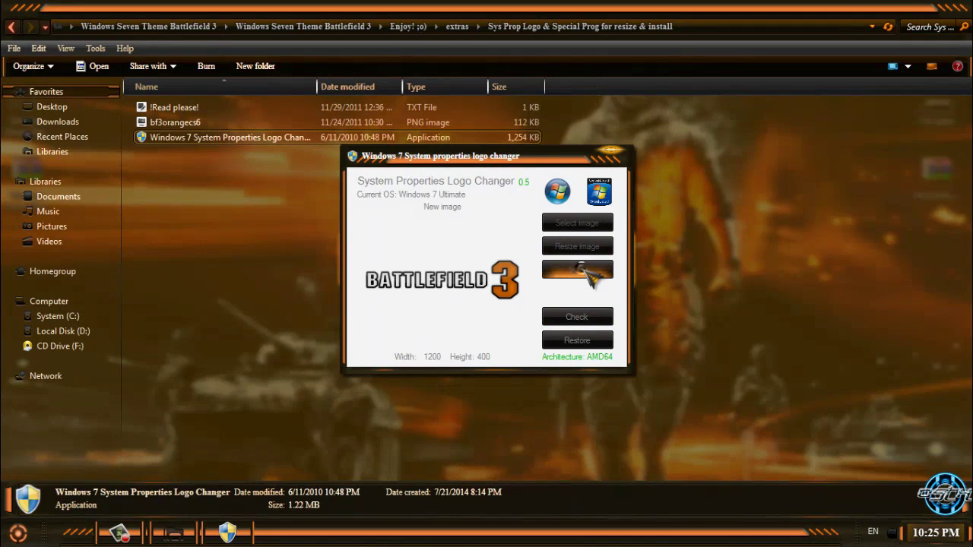
{"action": "left_click", "coordinate": [583, 315]}
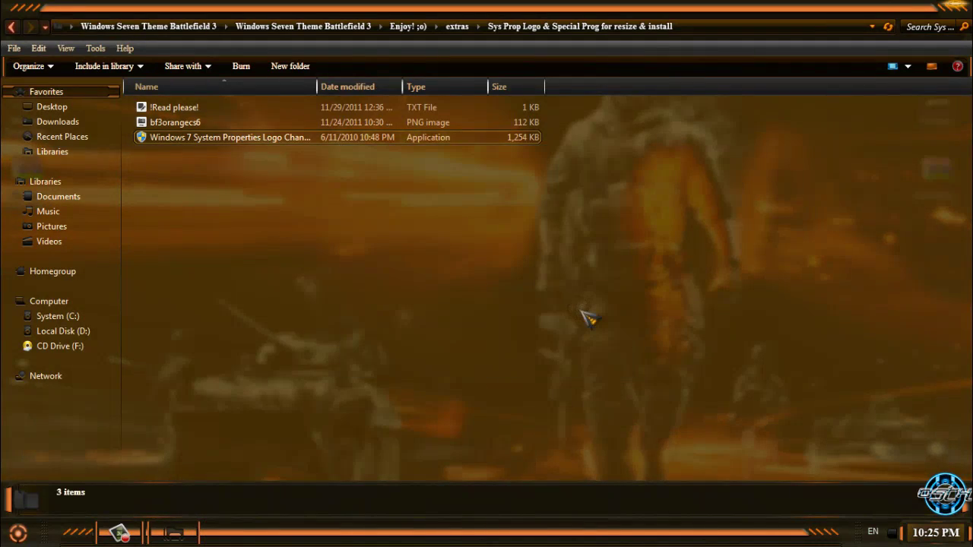
{"action": "left_click", "coordinate": [18, 533]}
{"action": "right_click", "coordinate": [359, 266]}
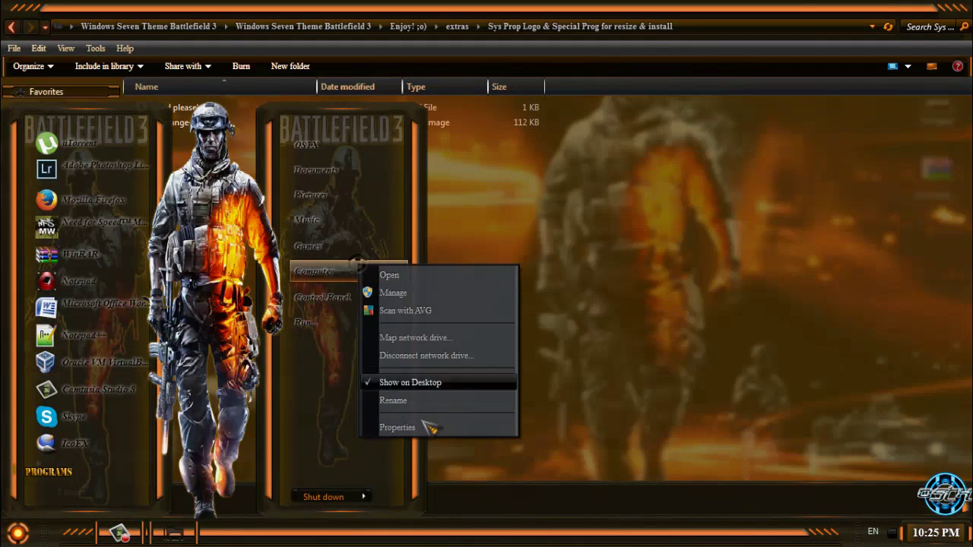
{"action": "left_click", "coordinate": [429, 427]}
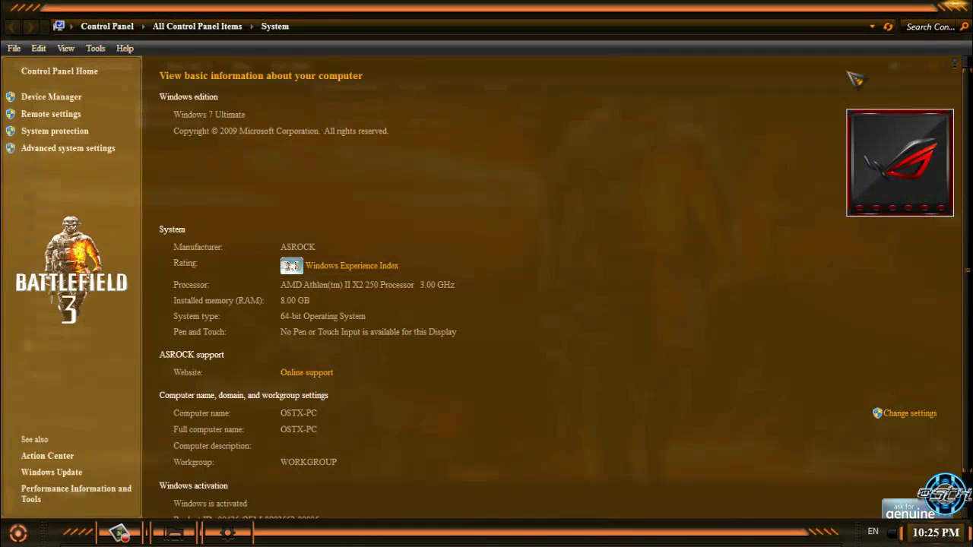
{"action": "key", "text": "alt+F4"}
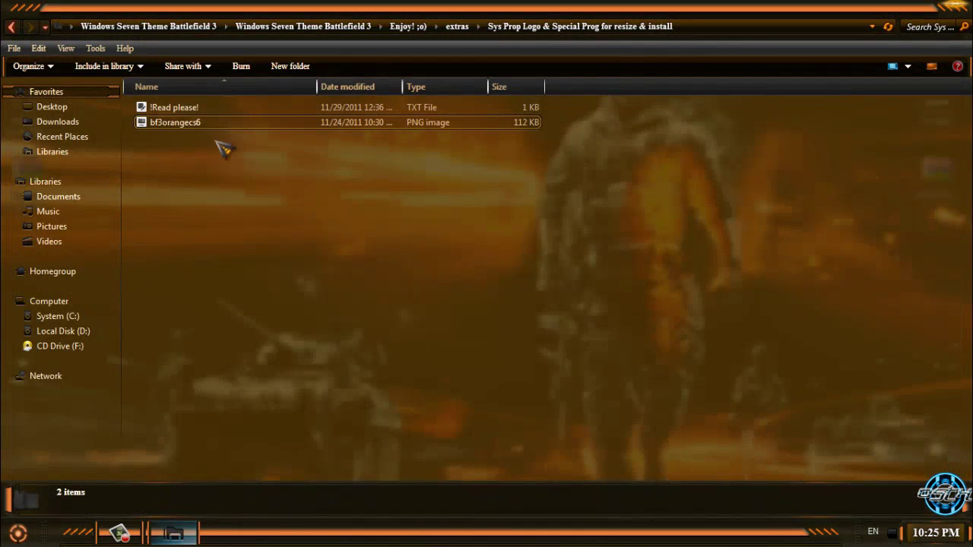
Refresh the system logo folder and check the logo in the Computer's system properties once more.
{"action": "right_click", "coordinate": [227, 167]}
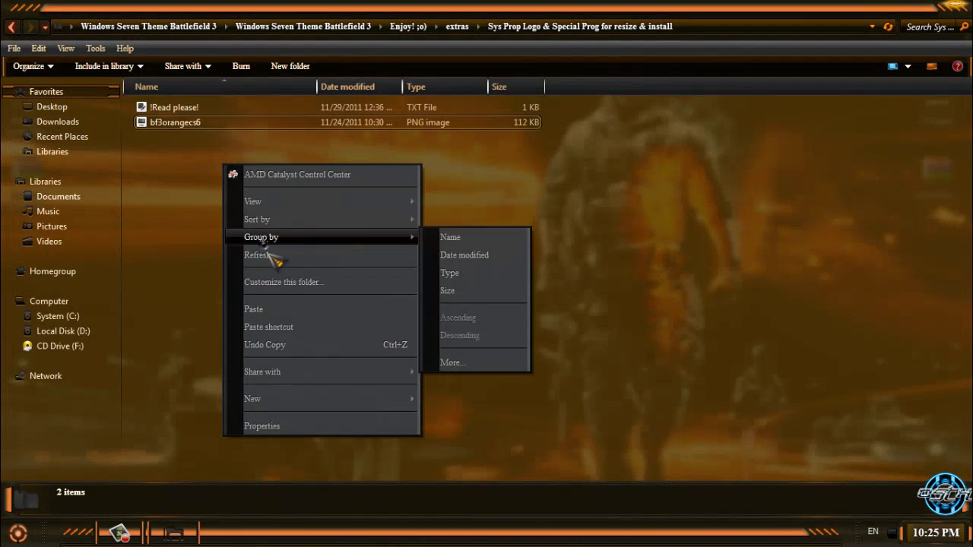
{"action": "left_click", "coordinate": [268, 254]}
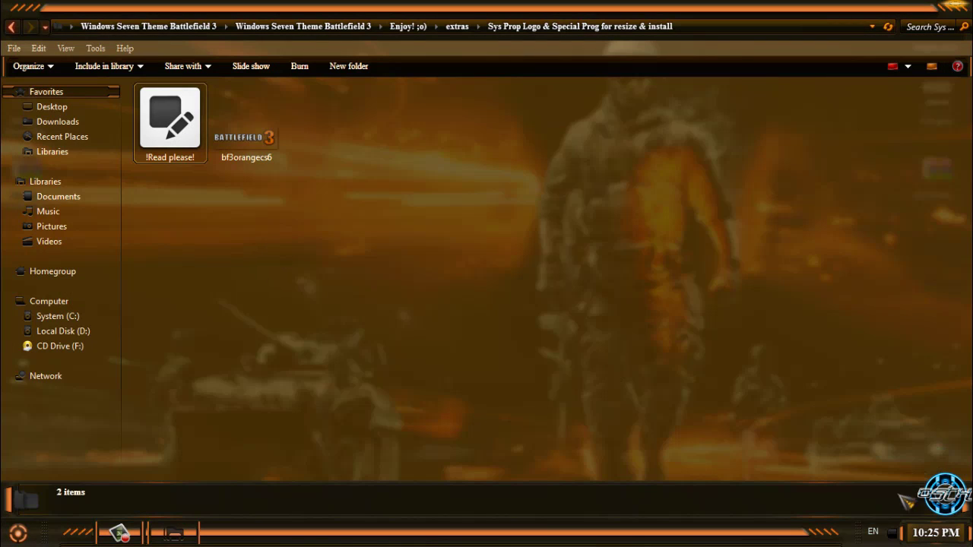
{"action": "left_click", "coordinate": [17, 533]}
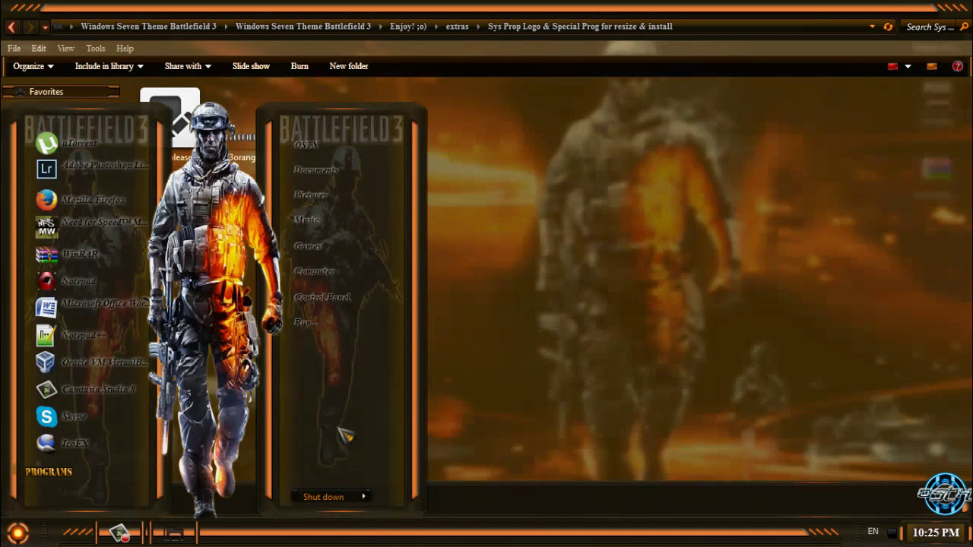
{"action": "right_click", "coordinate": [344, 271]}
{"action": "left_click", "coordinate": [424, 436]}
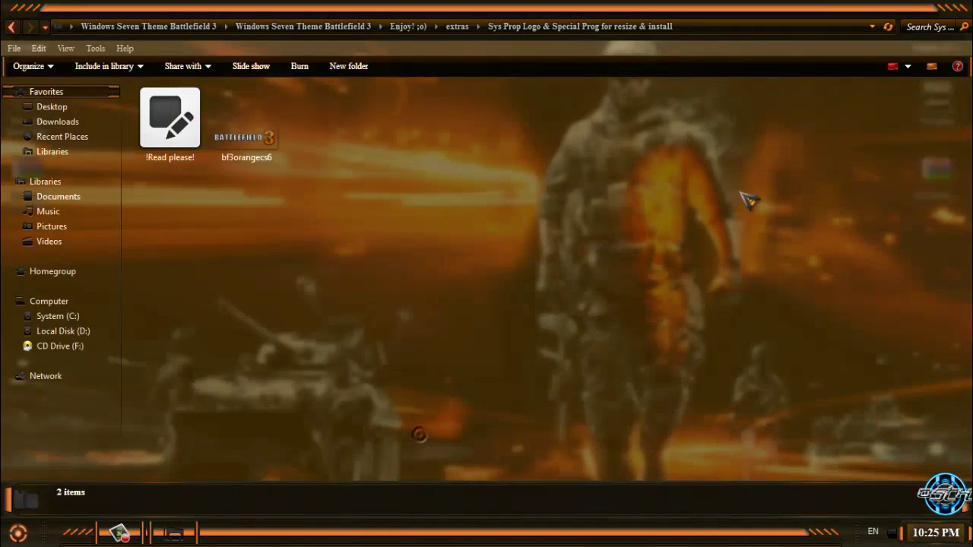
{"action": "key", "text": "alt+F4"}
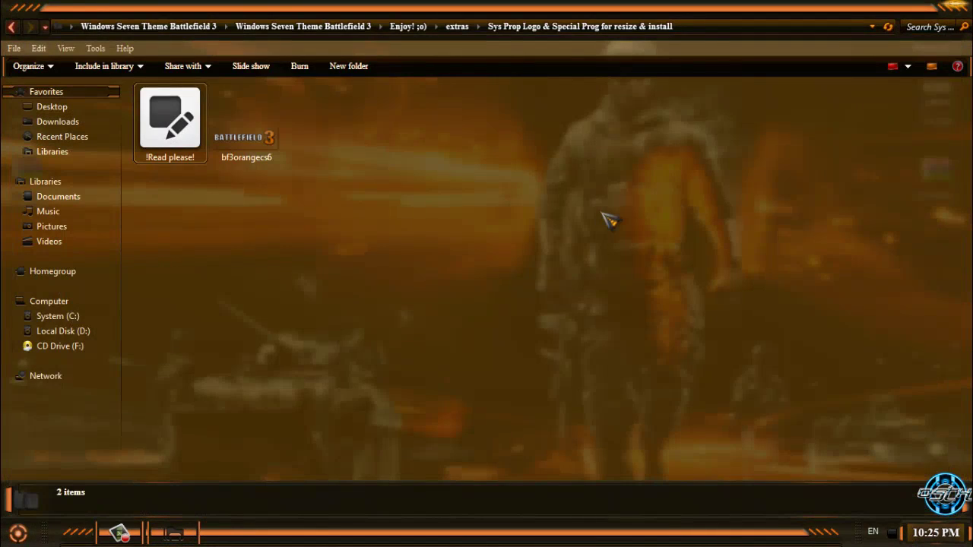
Paste Windows 7 System Properties Logo Changer back into the folder and examine the logo in the Computer's system properties.
{"action": "key", "text": "ctrl+v"}
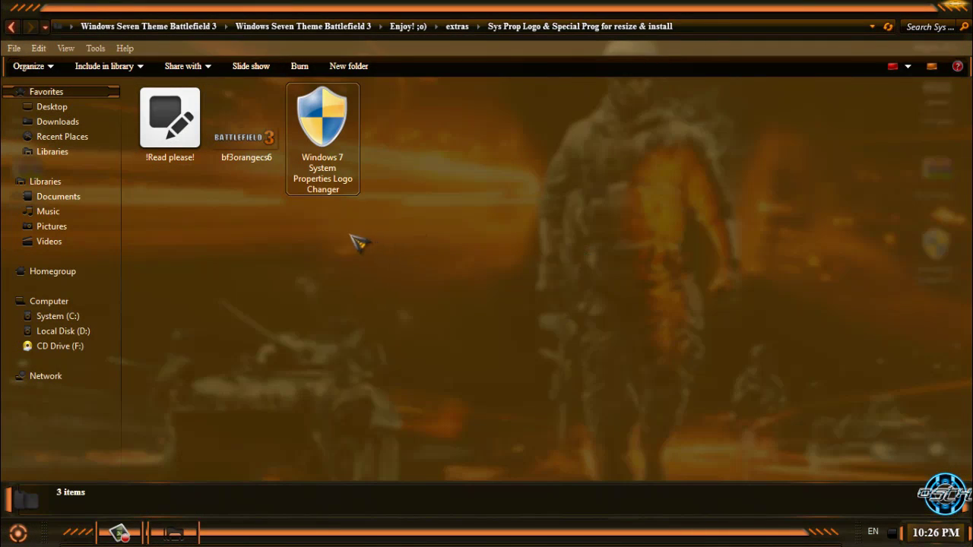
{"action": "left_click", "coordinate": [18, 532]}
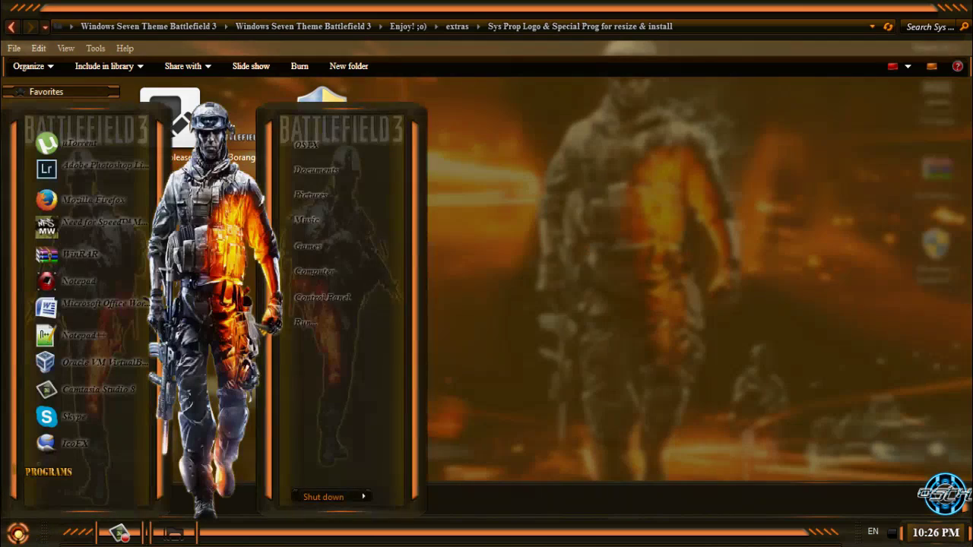
{"action": "right_click", "coordinate": [343, 271]}
{"action": "left_click", "coordinate": [408, 439]}
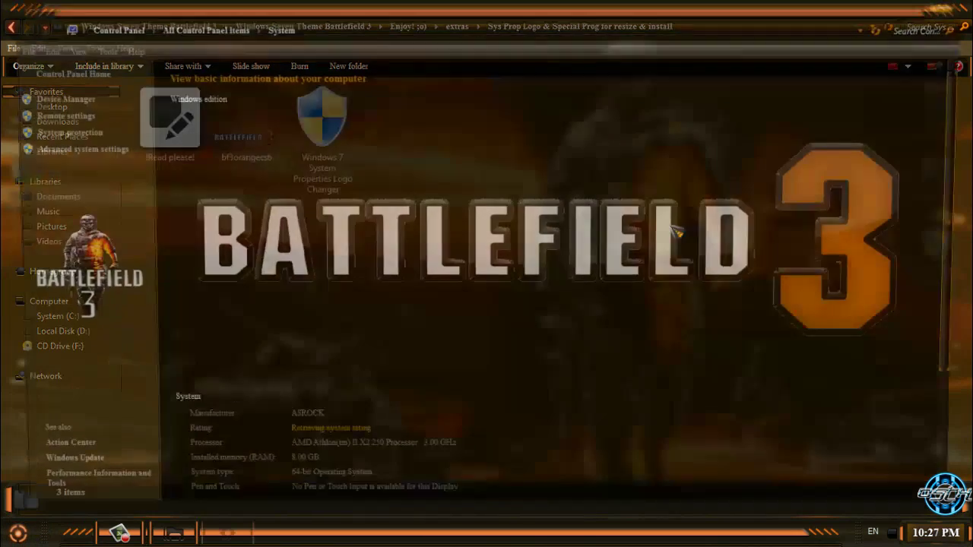
{"action": "scroll", "coordinate": [499, 261], "scroll_direction": "down", "scroll_amount": 3}
{"action": "scroll", "coordinate": [429, 205], "scroll_direction": "up", "scroll_amount": 3}
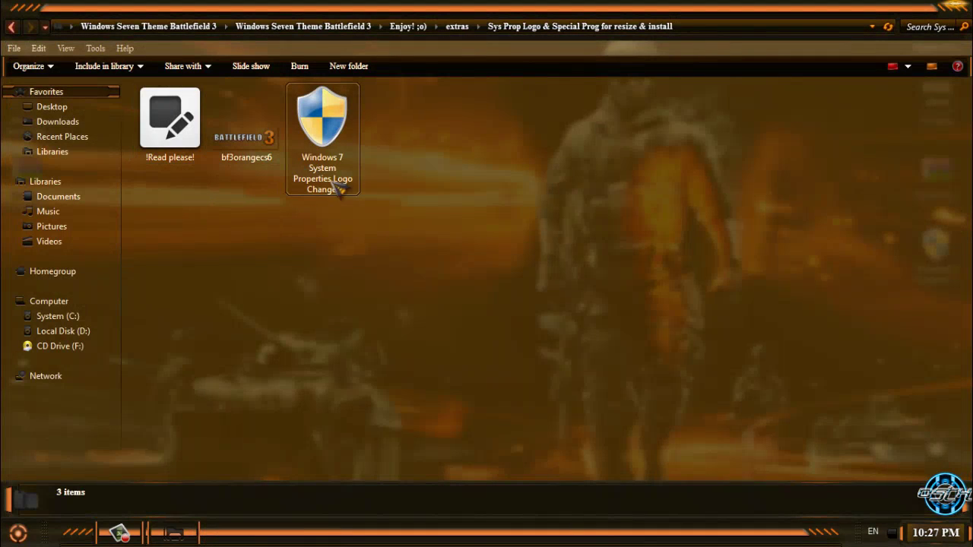
Refresh the folder, relaunch the System Properties Logo Changer and load bf3orangecs6 as the new image.
{"action": "right_click", "coordinate": [285, 204]}
{"action": "left_click", "coordinate": [304, 291]}
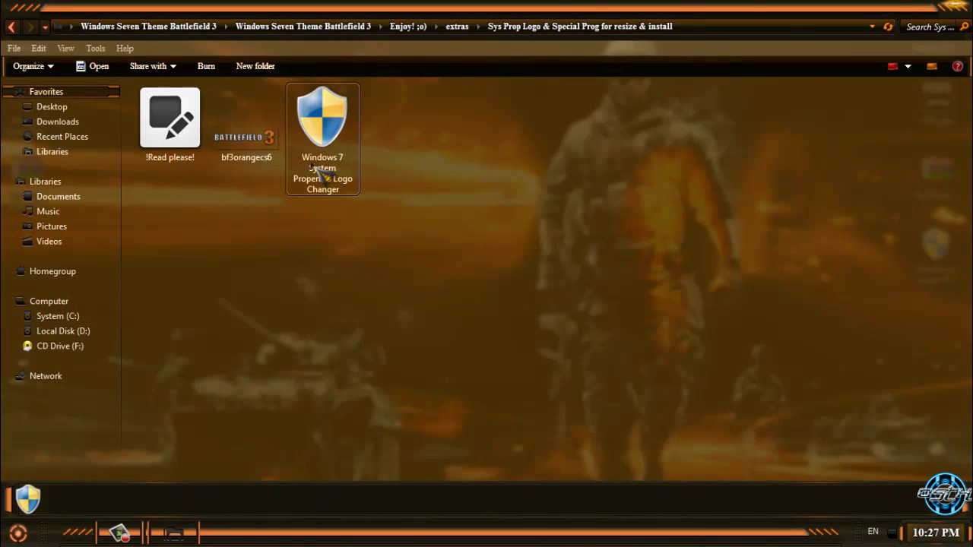
{"action": "left_click", "coordinate": [543, 283]}
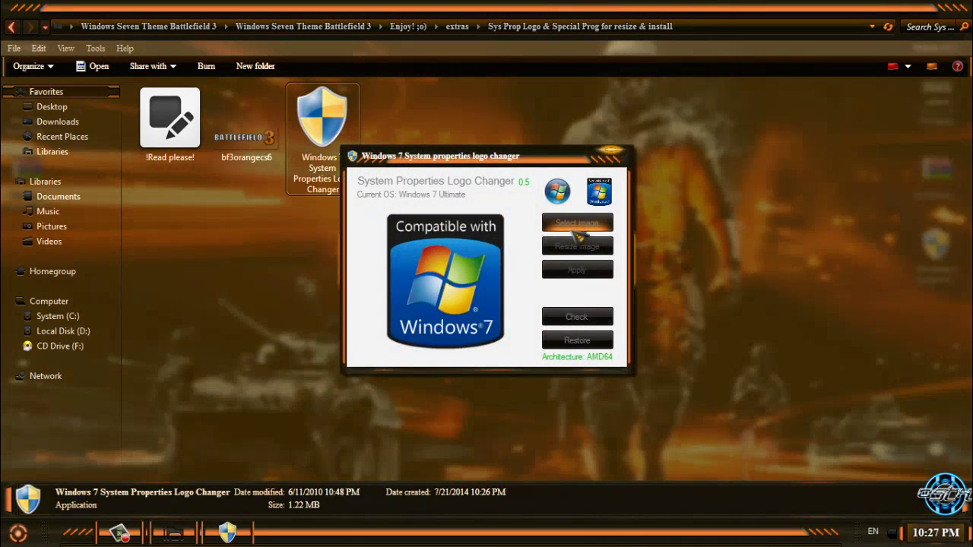
{"action": "left_click", "coordinate": [574, 232]}
{"action": "left_click", "coordinate": [612, 283]}
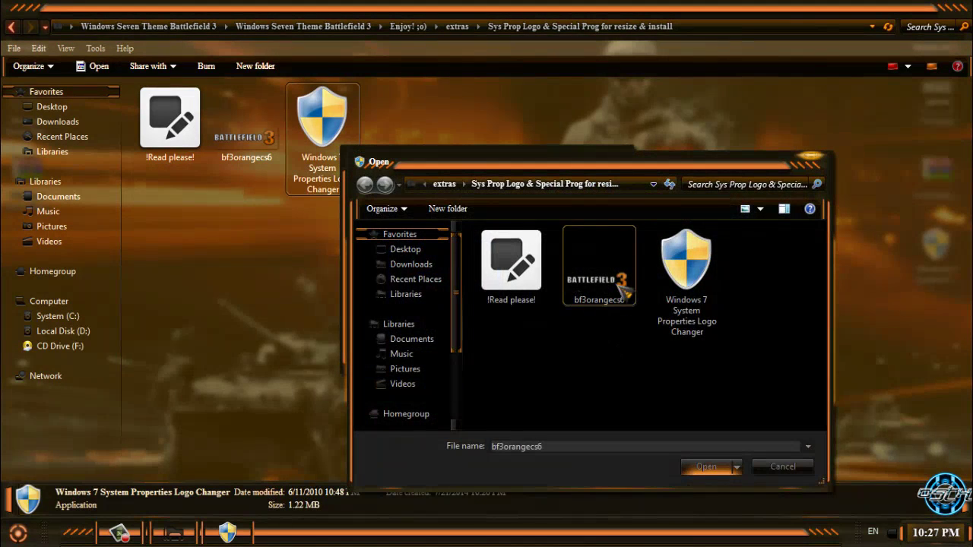
{"action": "left_click", "coordinate": [701, 469]}
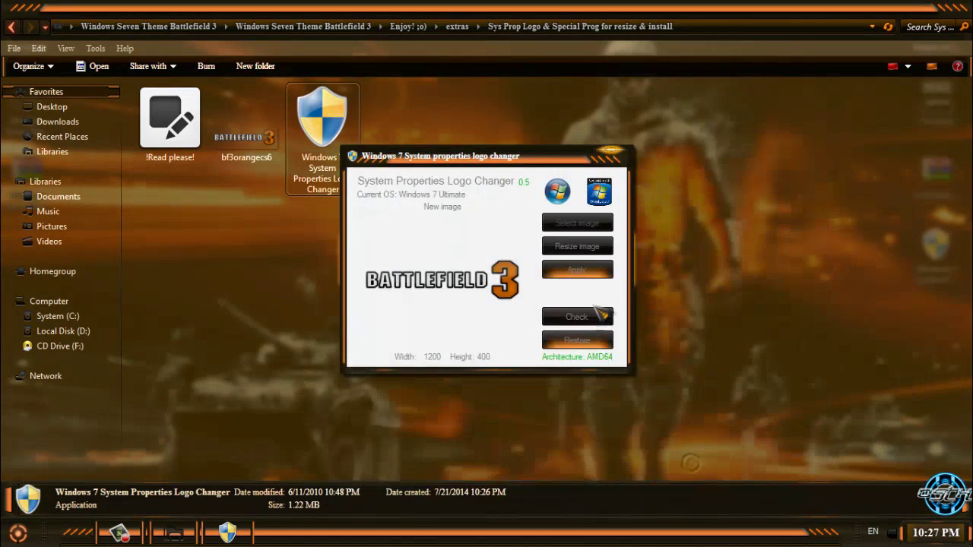
Resize the loaded logo image with height 300 and width 150.
{"action": "left_click", "coordinate": [590, 245]}
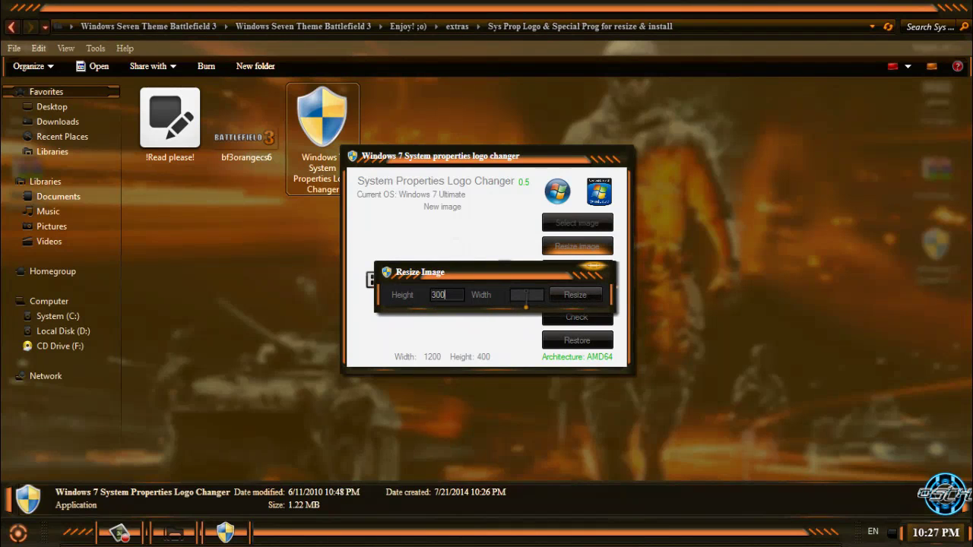
{"action": "left_click", "coordinate": [576, 295]}
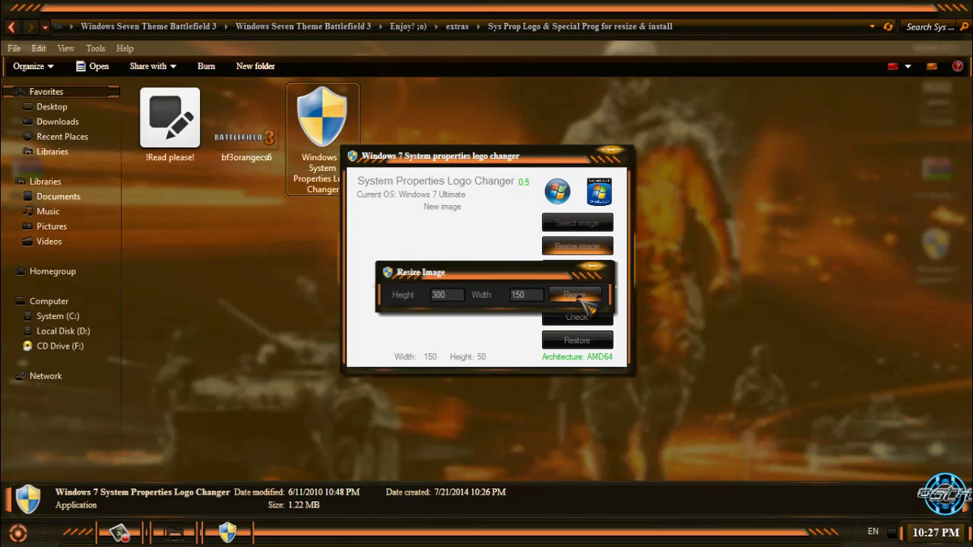
Apply the resized Battlefield 3 logo and check it in the System window at full and reduced size.
{"action": "left_click", "coordinate": [584, 275]}
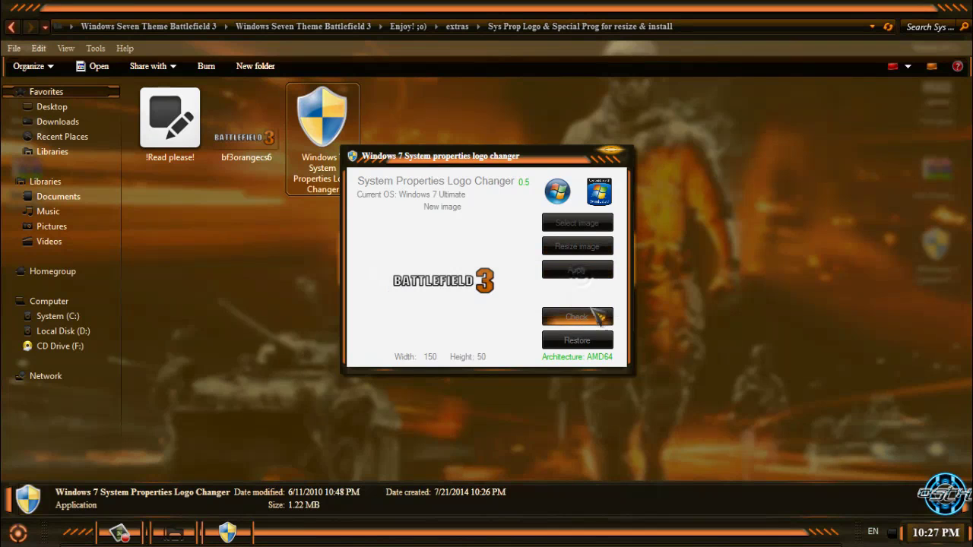
{"action": "left_click", "coordinate": [578, 320]}
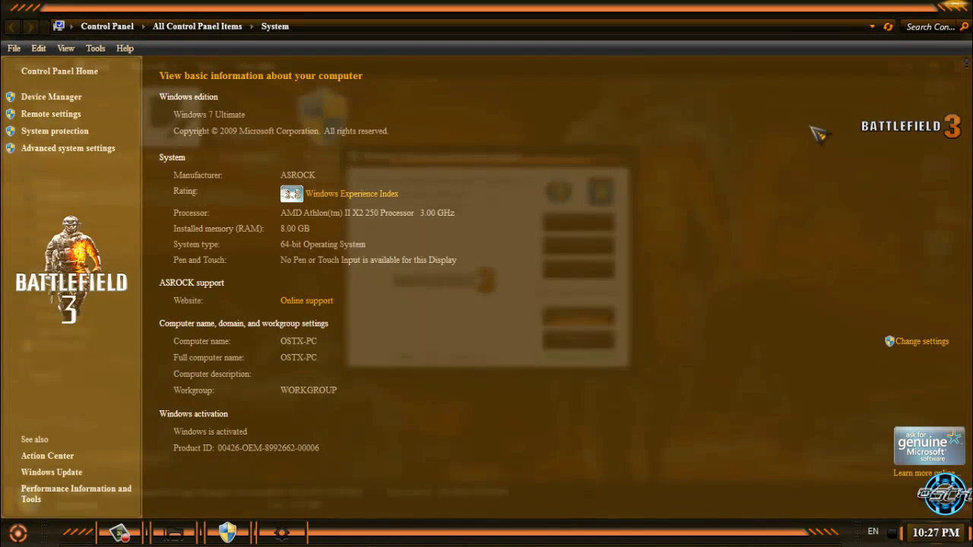
{"action": "double_click", "coordinate": [812, 10]}
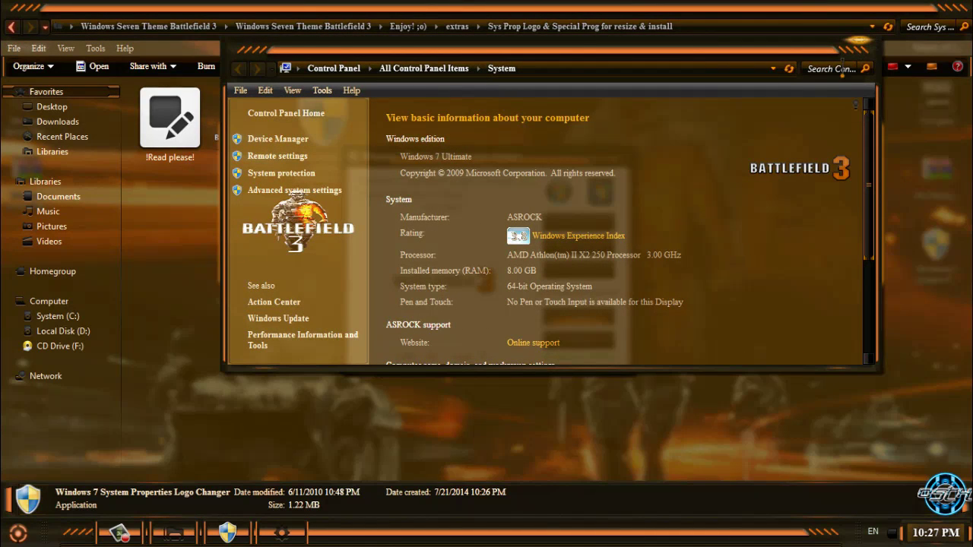
{"action": "double_click", "coordinate": [838, 48]}
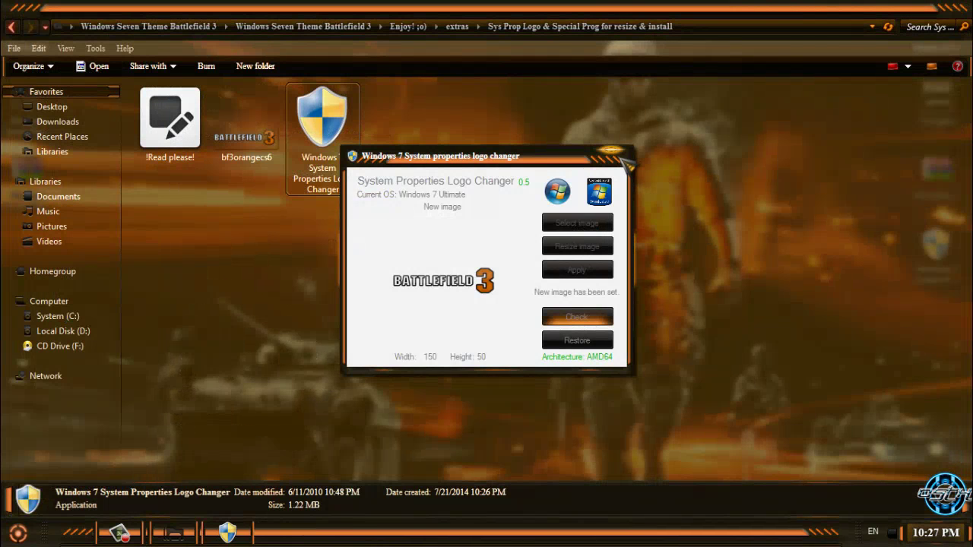
{"action": "left_click", "coordinate": [625, 159]}
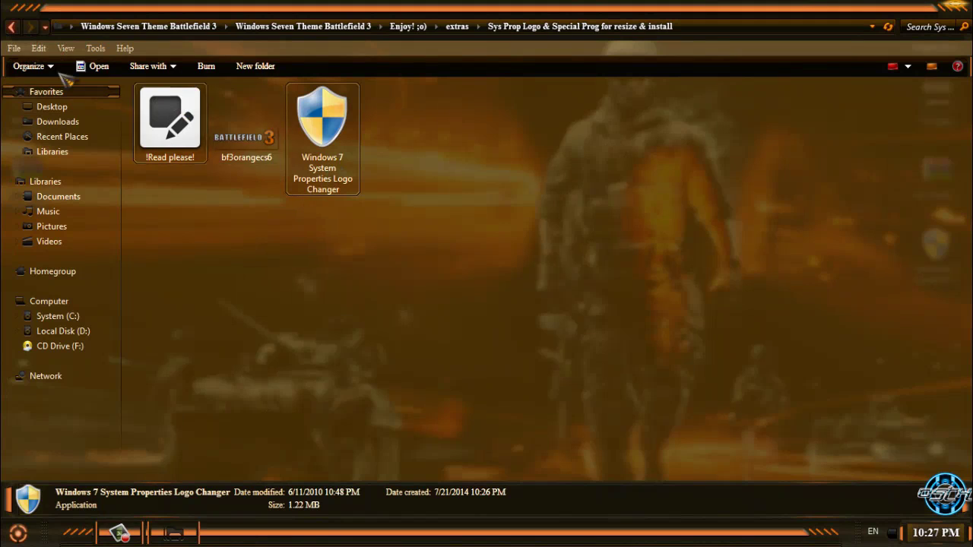
Return to the extras folder and look at the x64 and x86 patchers inside the UniversalThemePatcher folder.
{"action": "left_click", "coordinate": [12, 27]}
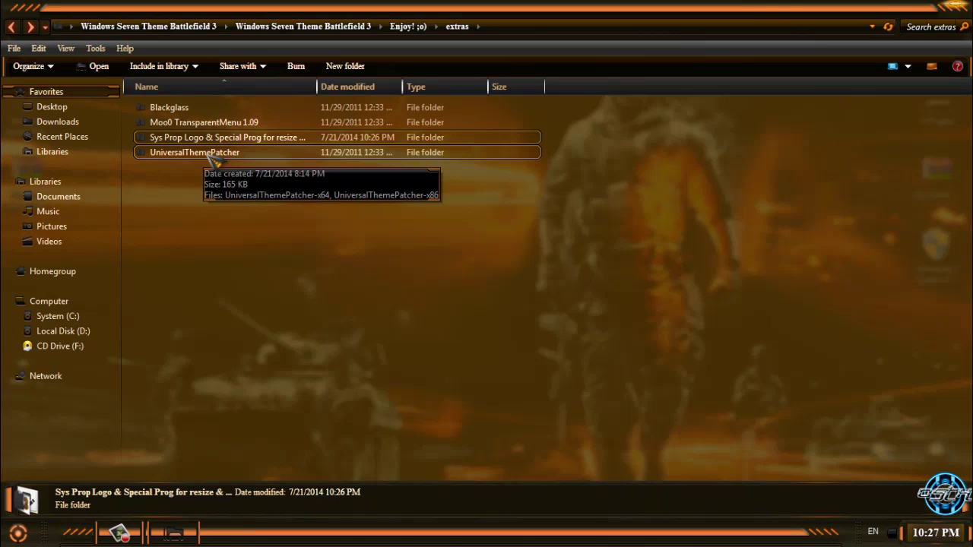
{"action": "double_click", "coordinate": [232, 153]}
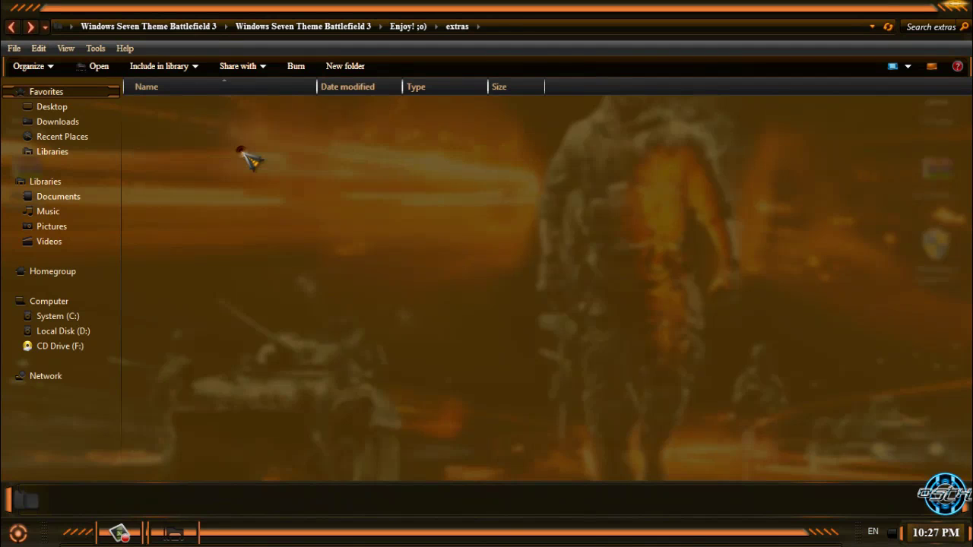
{"action": "left_click", "coordinate": [11, 27]}
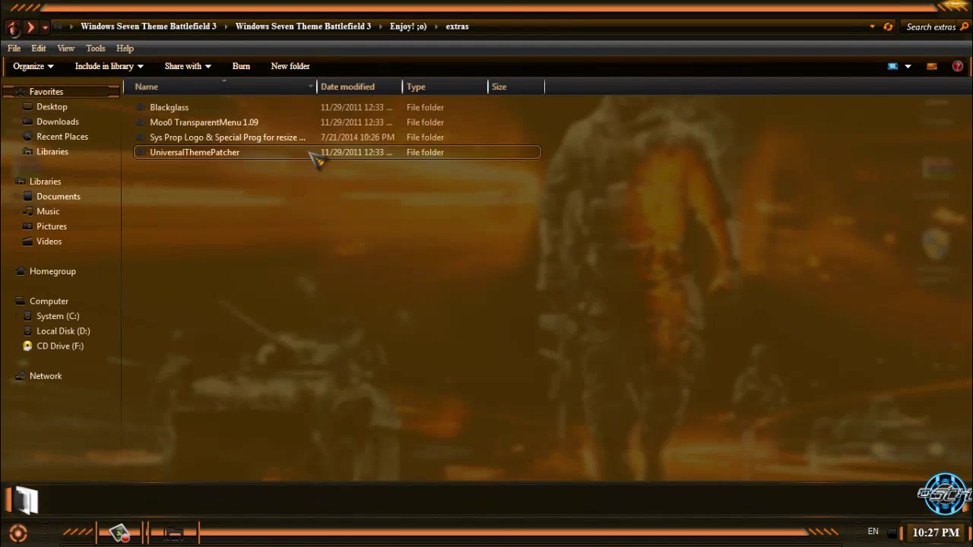
{"action": "double_click", "coordinate": [251, 154]}
{"action": "left_click", "coordinate": [217, 123]}
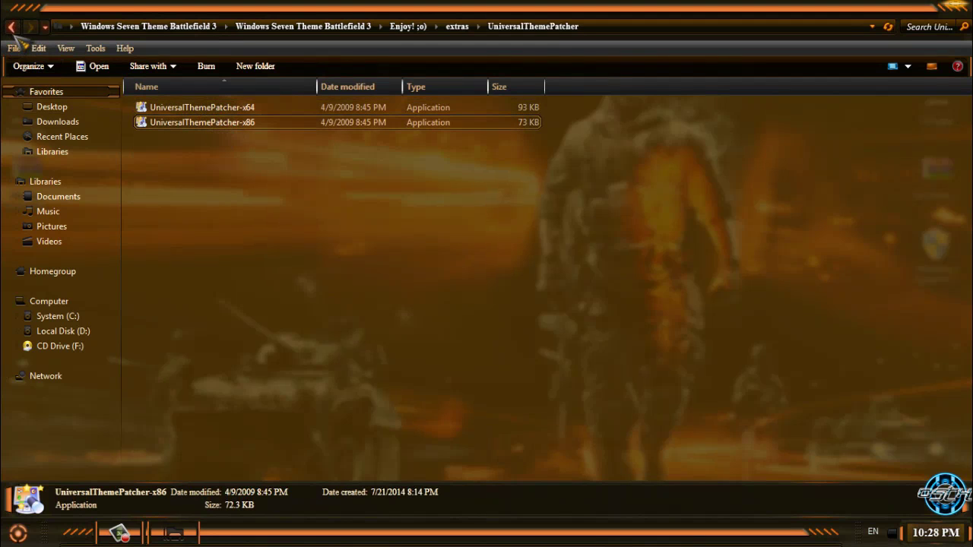
{"action": "key", "text": "BackSpace"}
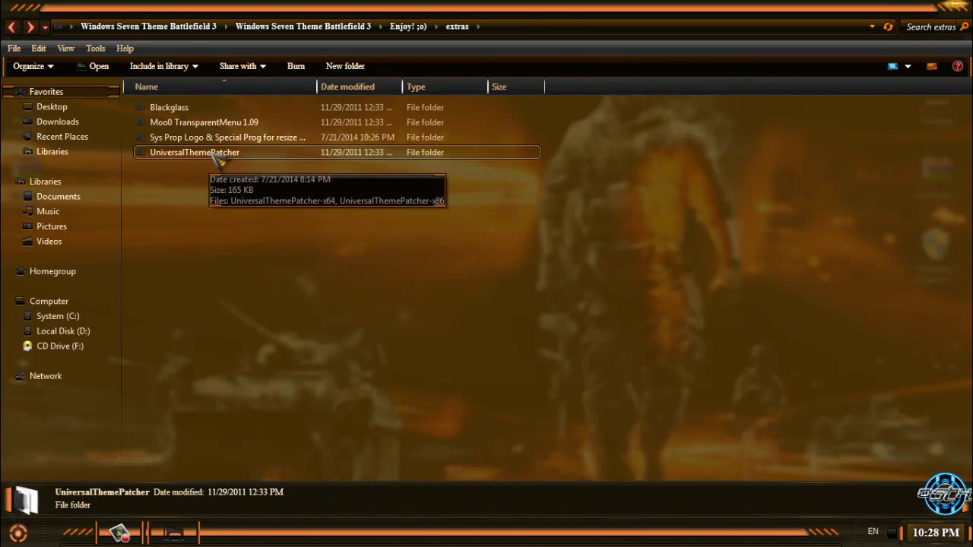
{"action": "left_click", "coordinate": [955, 6]}
Open the desktop background settings from Personalization and choose the first wallpaper of the Battlefield 3 V.2014 set.
{"action": "right_click", "coordinate": [463, 196]}
{"action": "left_click", "coordinate": [518, 433]}
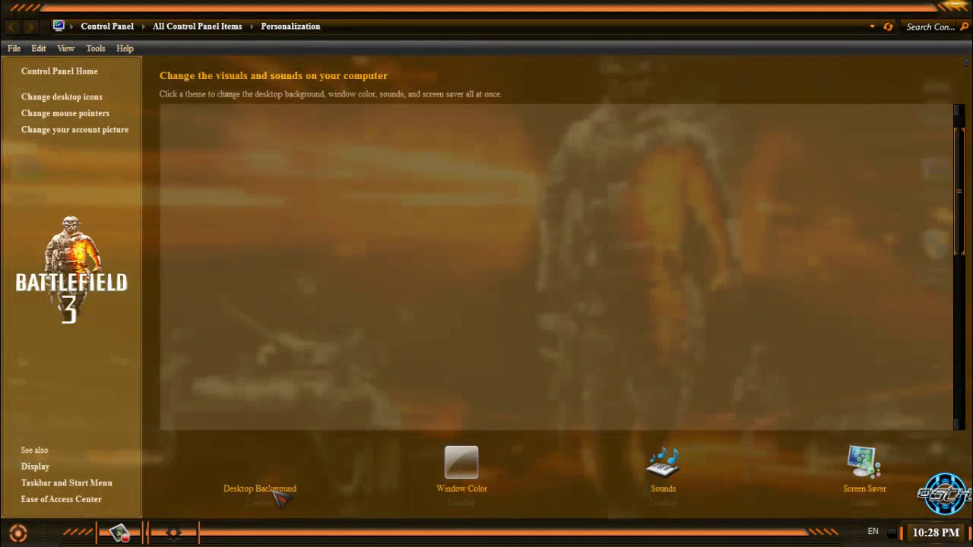
{"action": "left_click", "coordinate": [270, 490]}
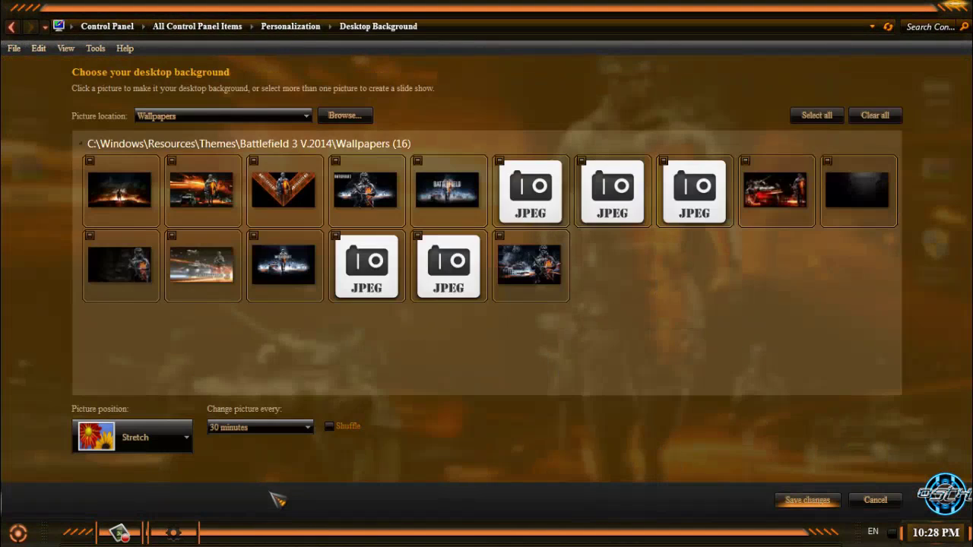
{"action": "left_click", "coordinate": [155, 219]}
{"action": "left_click", "coordinate": [808, 501]}
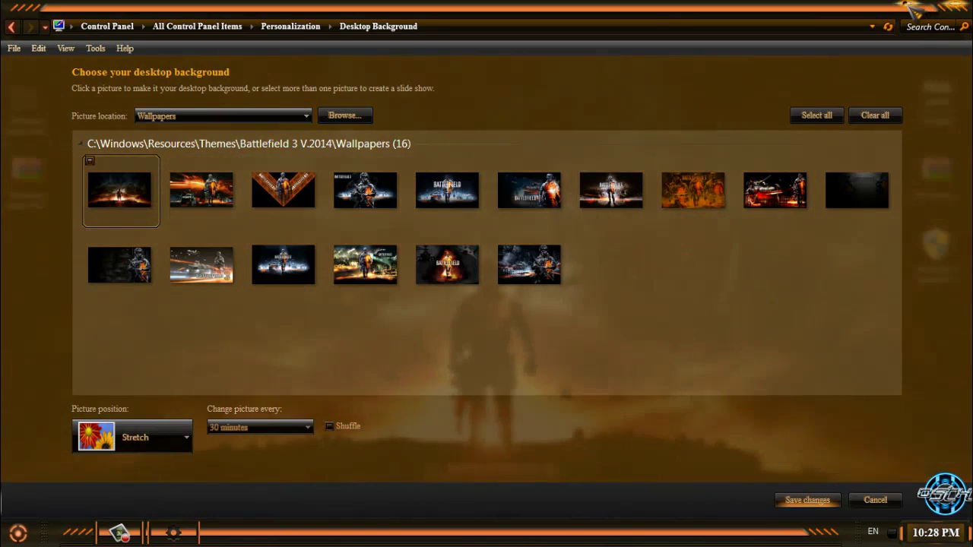
Try the night-city, tank-and-soldier and armored-vehicle wallpapers and view each one on the desktop.
{"action": "left_click", "coordinate": [174, 532]}
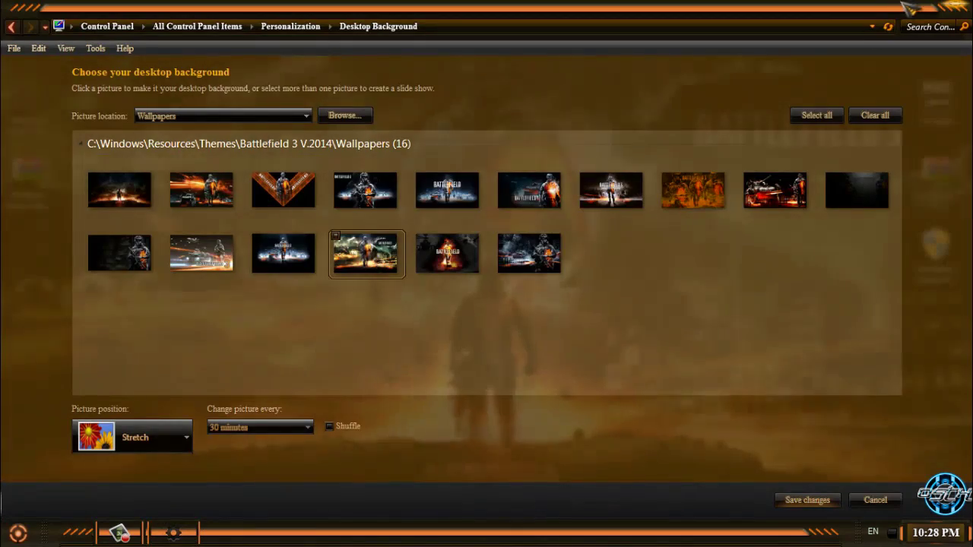
{"action": "left_click", "coordinate": [174, 533]}
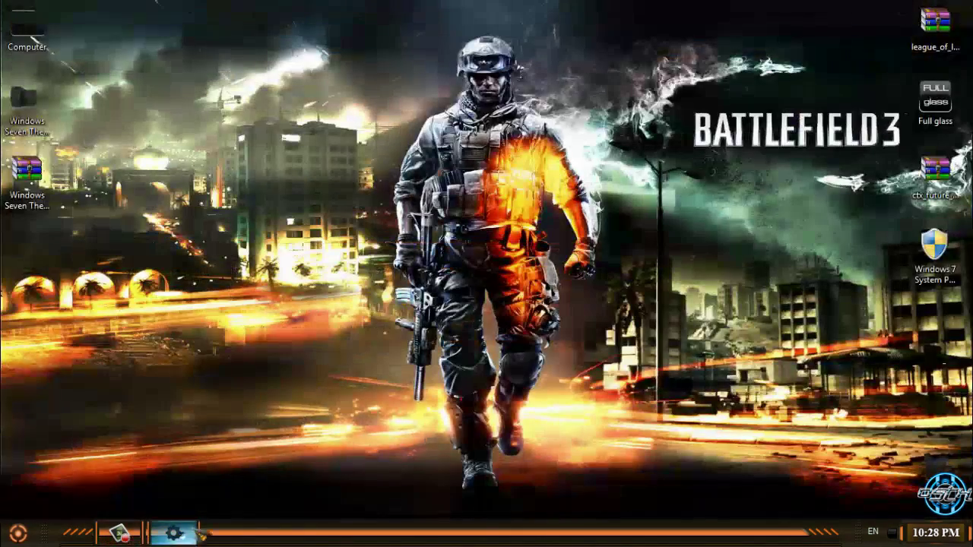
{"action": "left_click", "coordinate": [173, 532]}
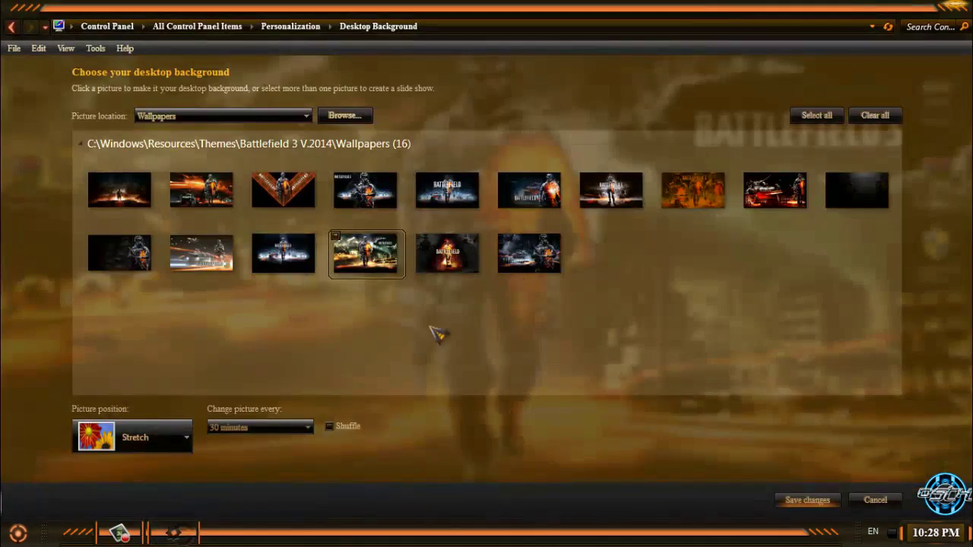
{"action": "left_click", "coordinate": [902, 3]}
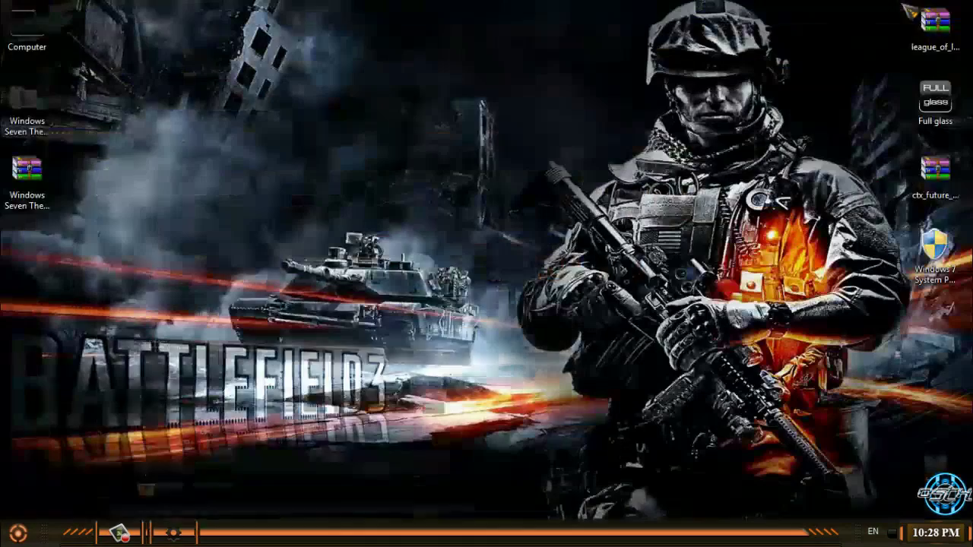
{"action": "left_click", "coordinate": [175, 532]}
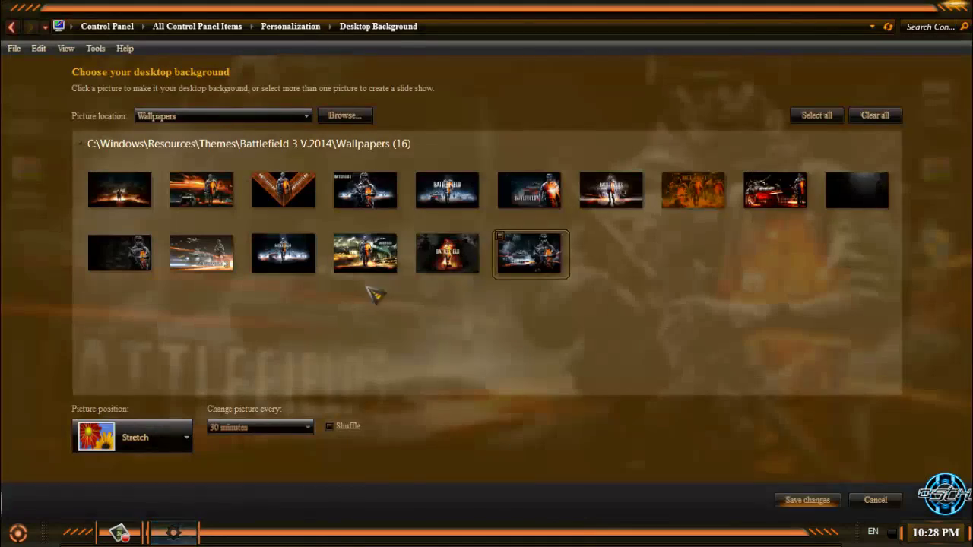
{"action": "left_click", "coordinate": [902, 4]}
Examine the themed Start menu, including its shutdown options and the full programs list.
{"action": "key", "text": "super"}
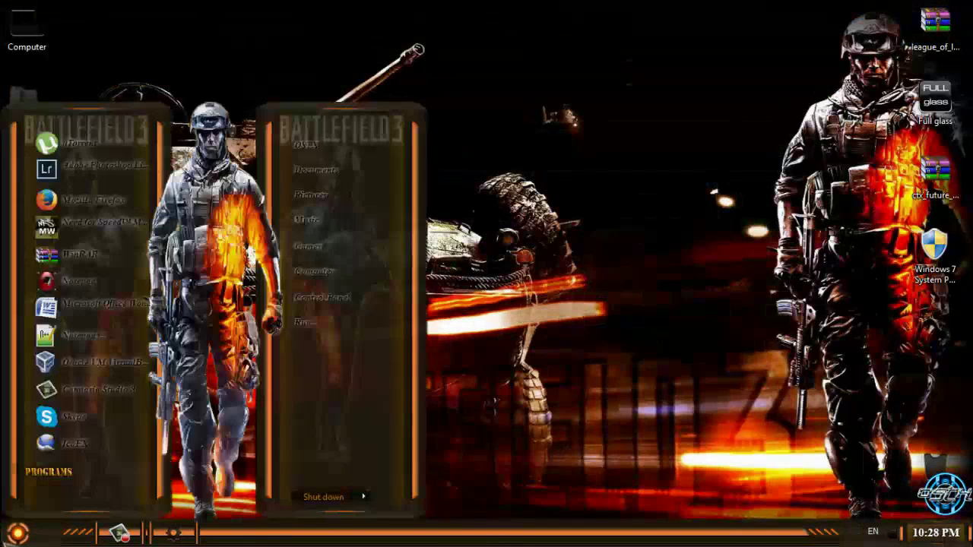
{"action": "left_click", "coordinate": [366, 498]}
{"action": "left_click", "coordinate": [19, 536]}
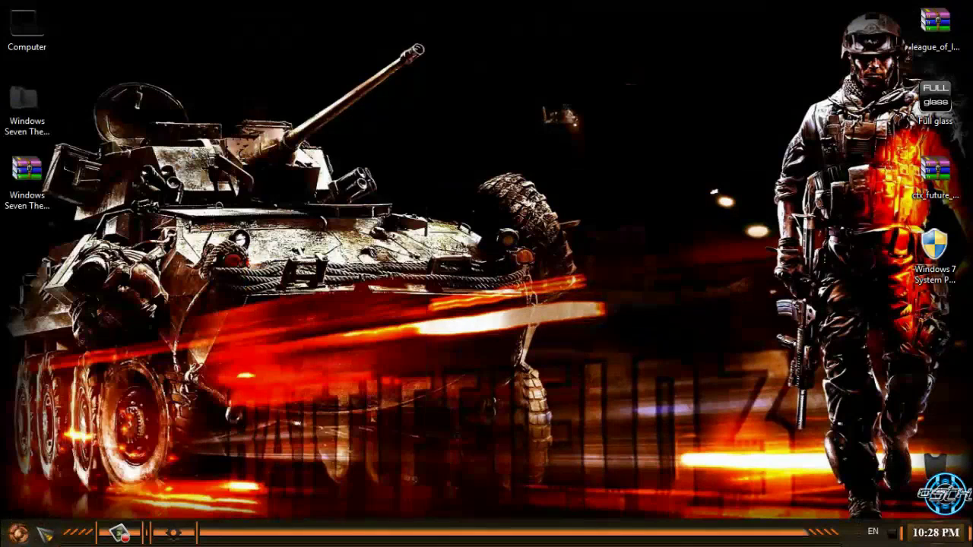
{"action": "left_click", "coordinate": [21, 537]}
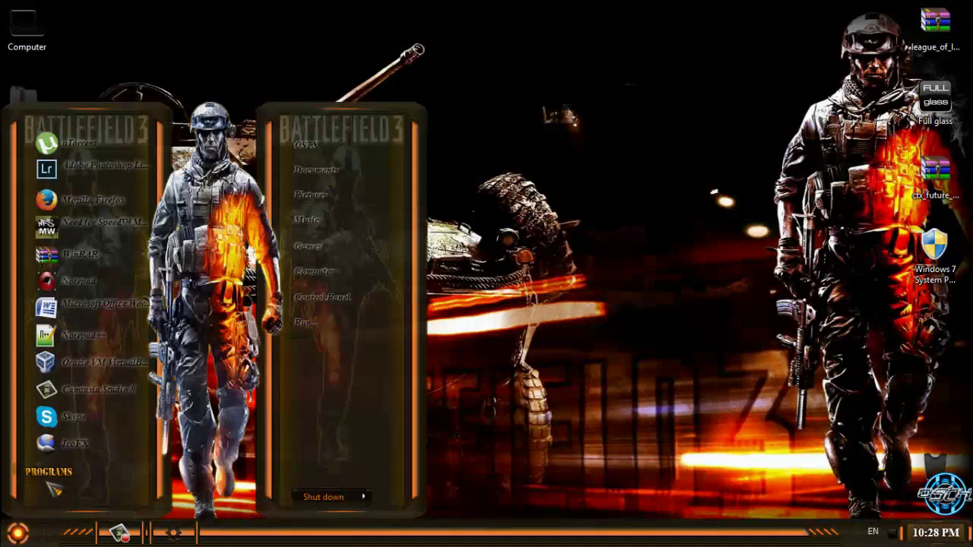
{"action": "left_click", "coordinate": [53, 478]}
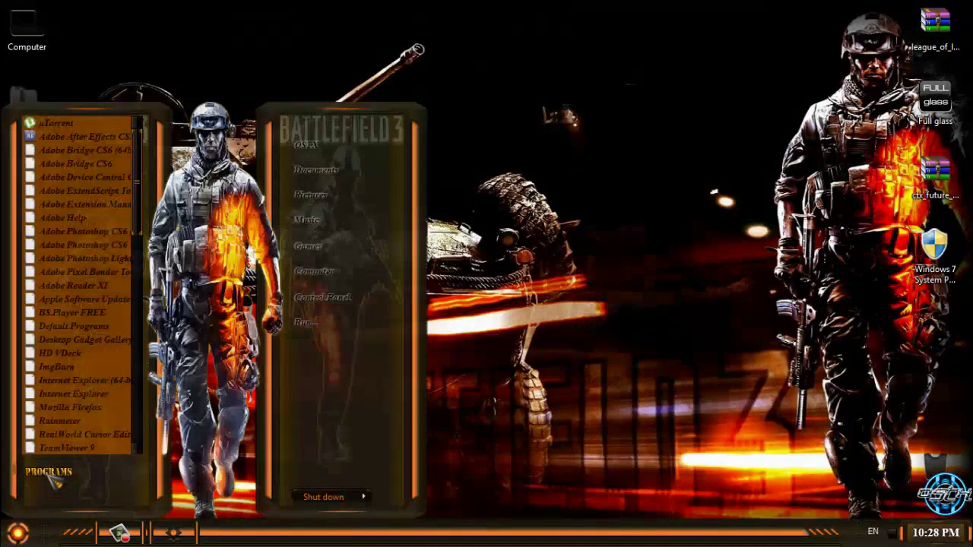
{"action": "left_click", "coordinate": [17, 536]}
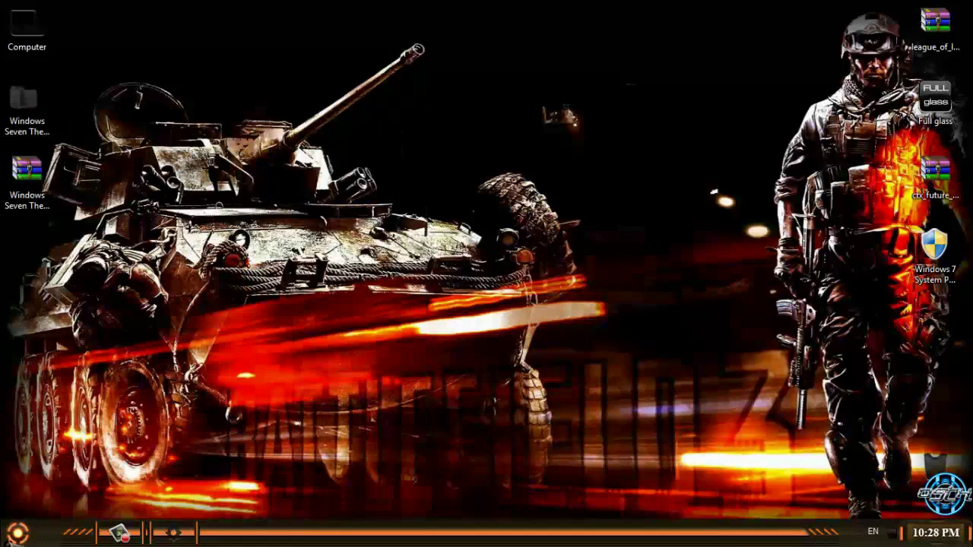
{"action": "left_click", "coordinate": [17, 536]}
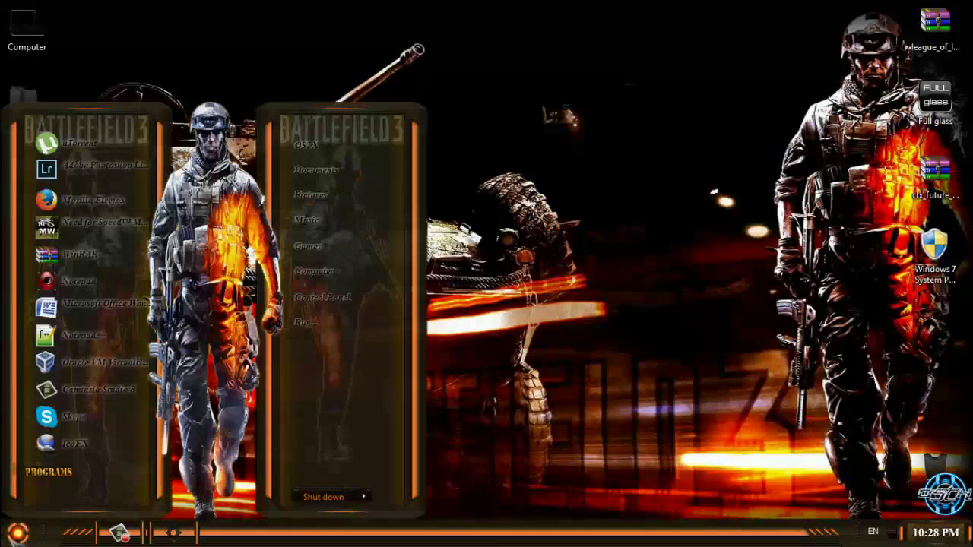
{"action": "left_click", "coordinate": [17, 535]}
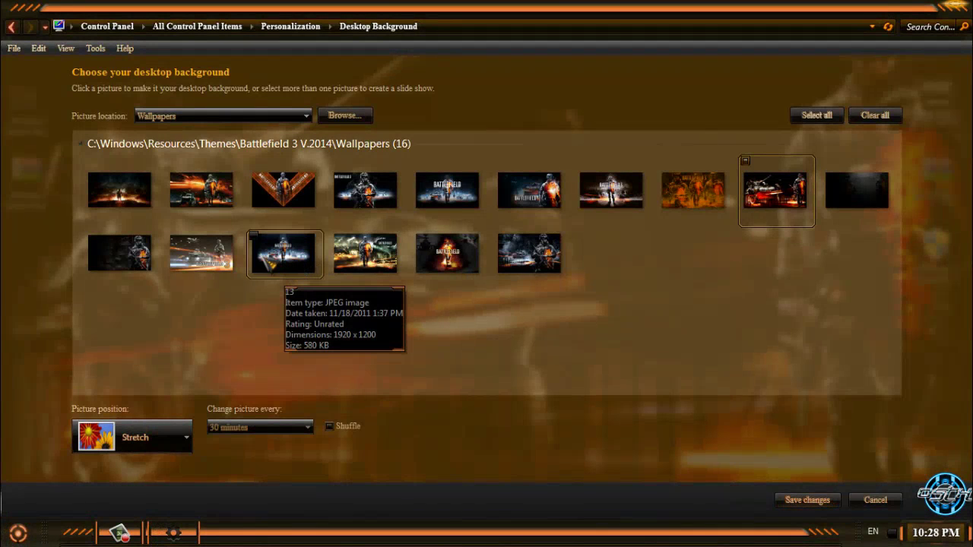
Set the orange V-shaped Battlefield 3 wallpaper as the desktop background and save the change.
{"action": "left_click", "coordinate": [283, 190]}
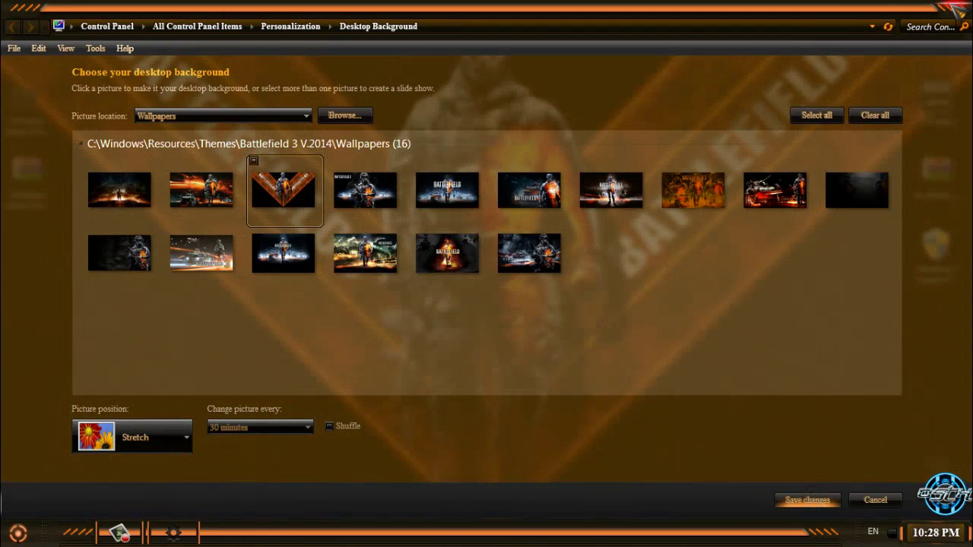
{"action": "left_click", "coordinate": [807, 499]}
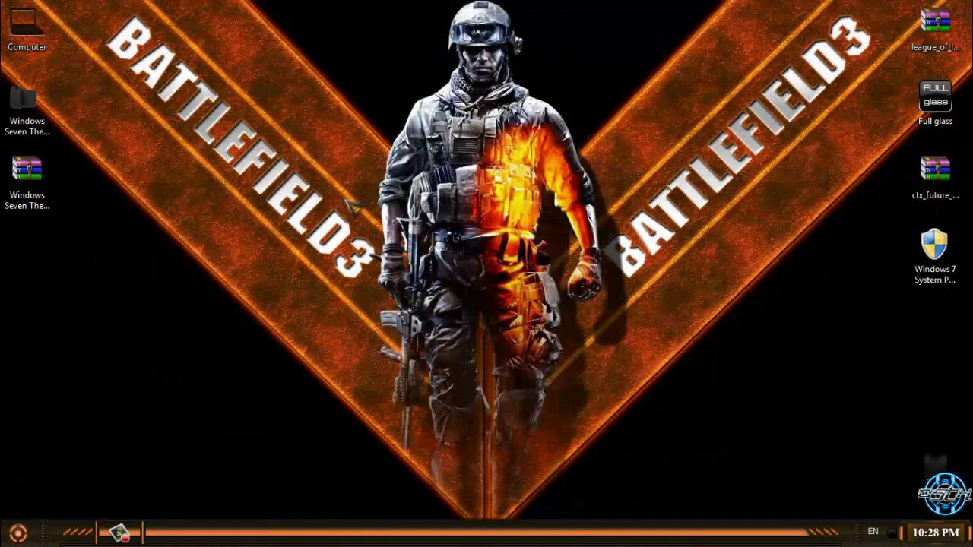
{"action": "right_click", "coordinate": [283, 200]}
Open the Computer's system properties and examine the Battlefield 3 logo in the full-size and reduced window.
{"action": "key", "text": "super"}
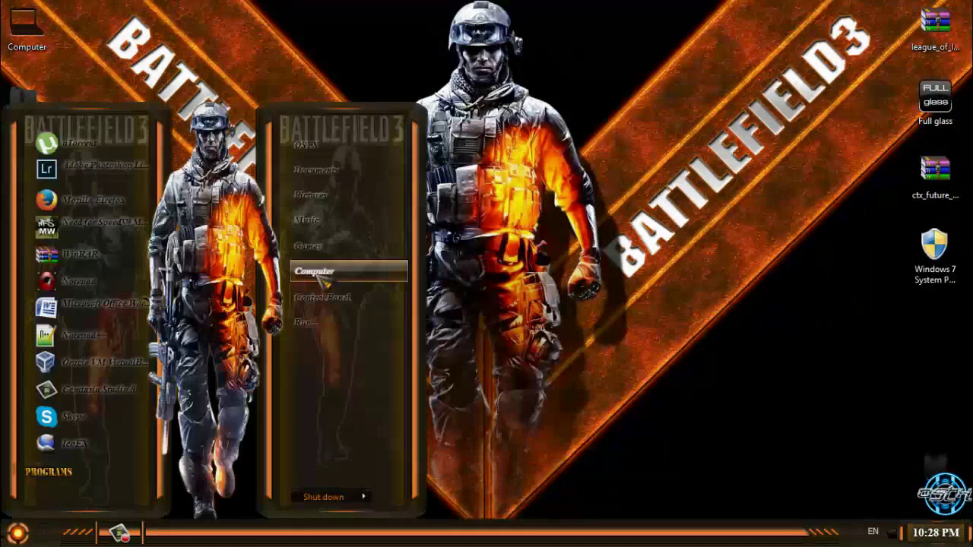
{"action": "right_click", "coordinate": [346, 275]}
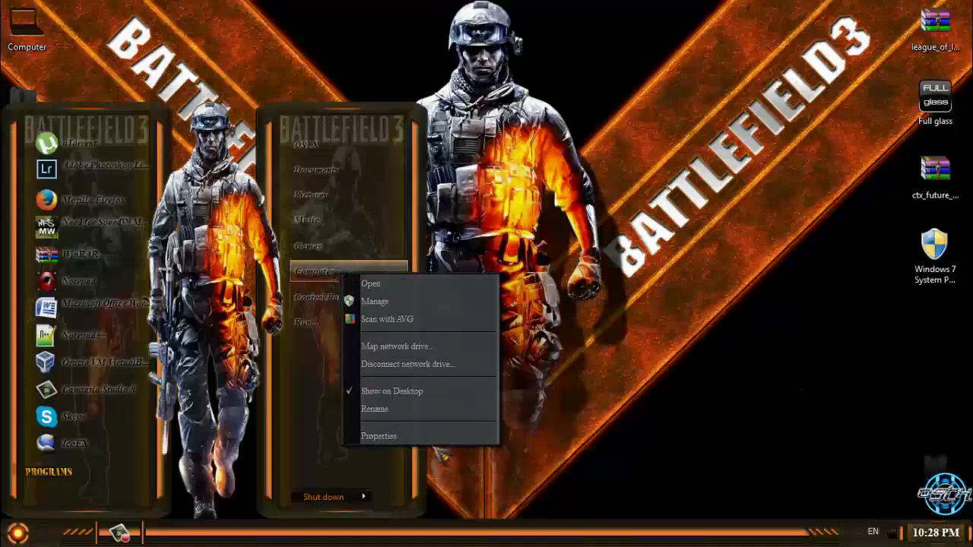
{"action": "left_click", "coordinate": [454, 437]}
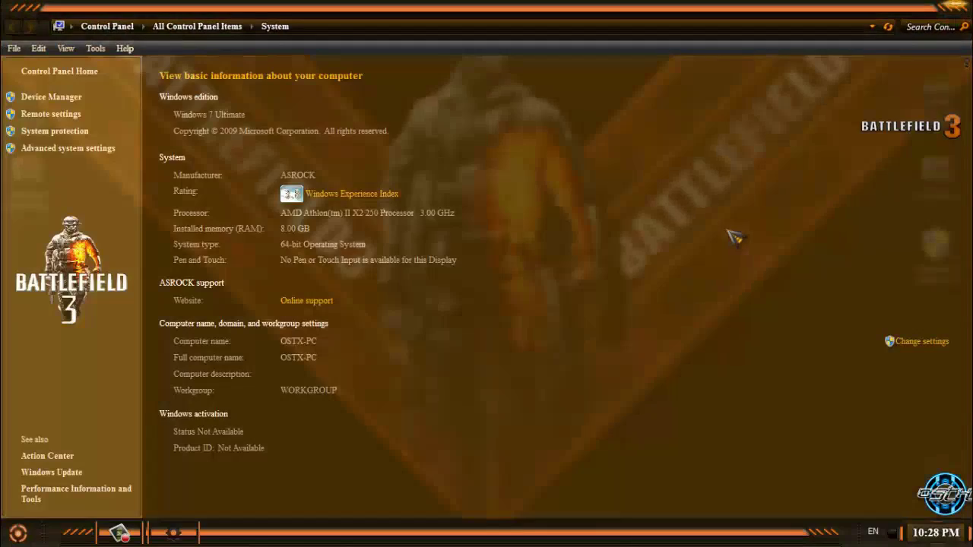
{"action": "left_click_drag", "start_coordinate": [578, 10], "coordinate": [574, 70]}
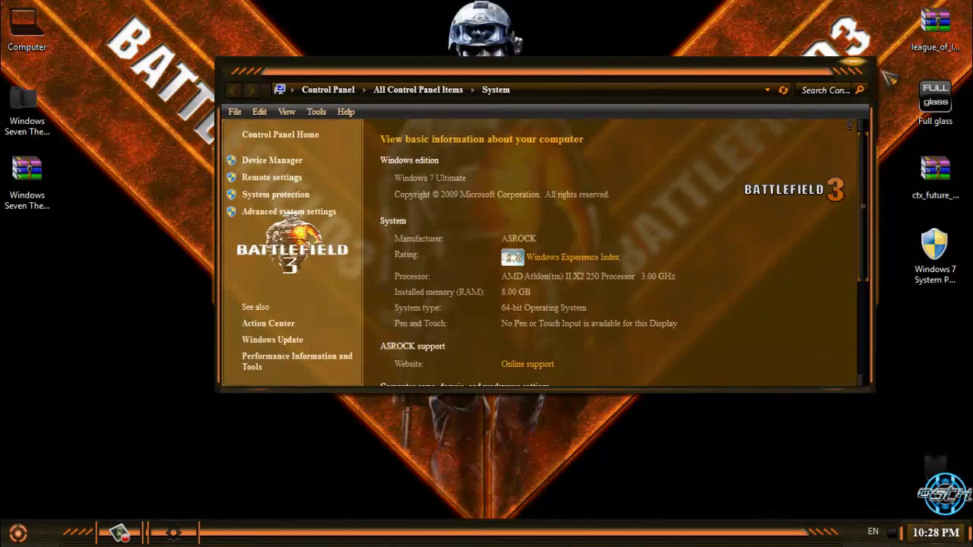
{"action": "left_click", "coordinate": [861, 65]}
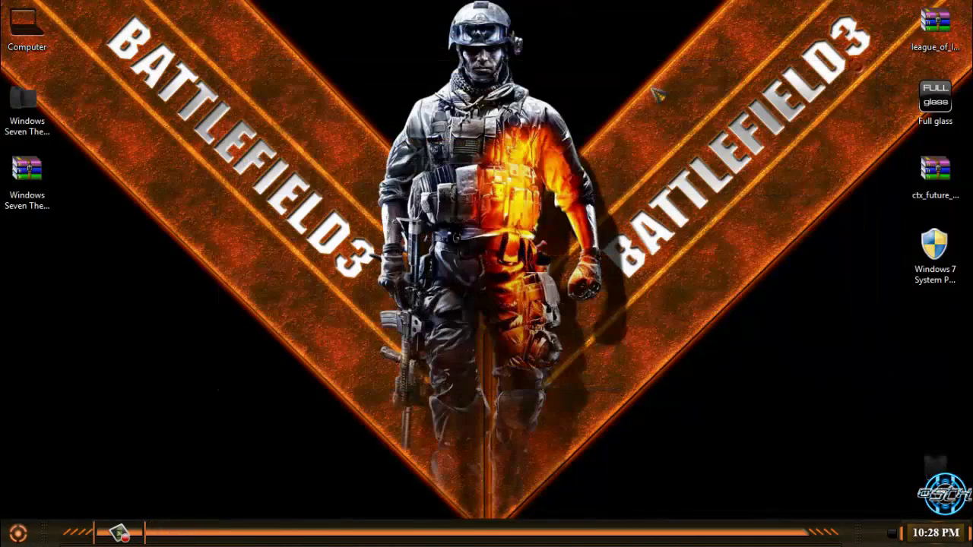
Inspect the themed Computer window with Local Disk (D:) selected, and refresh the desktop after closing it.
{"action": "double_click", "coordinate": [34, 46]}
{"action": "left_click_drag", "start_coordinate": [300, 9], "coordinate": [358, 65]}
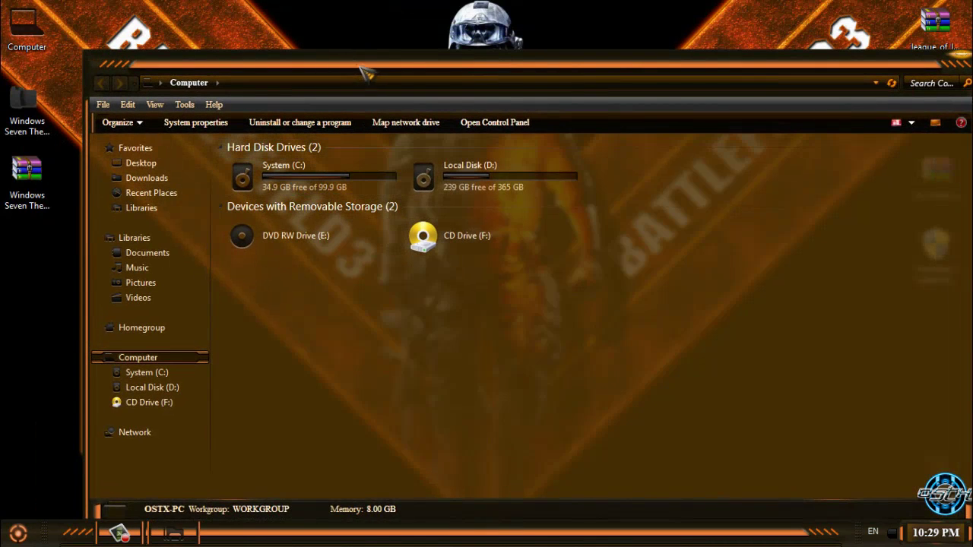
{"action": "left_click_drag", "start_coordinate": [357, 64], "coordinate": [321, 38]}
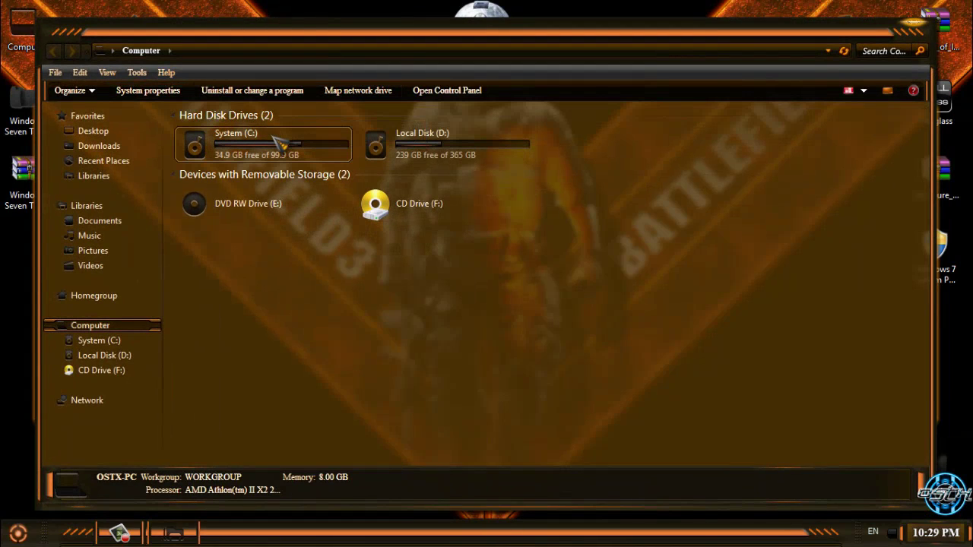
{"action": "left_click", "coordinate": [454, 155]}
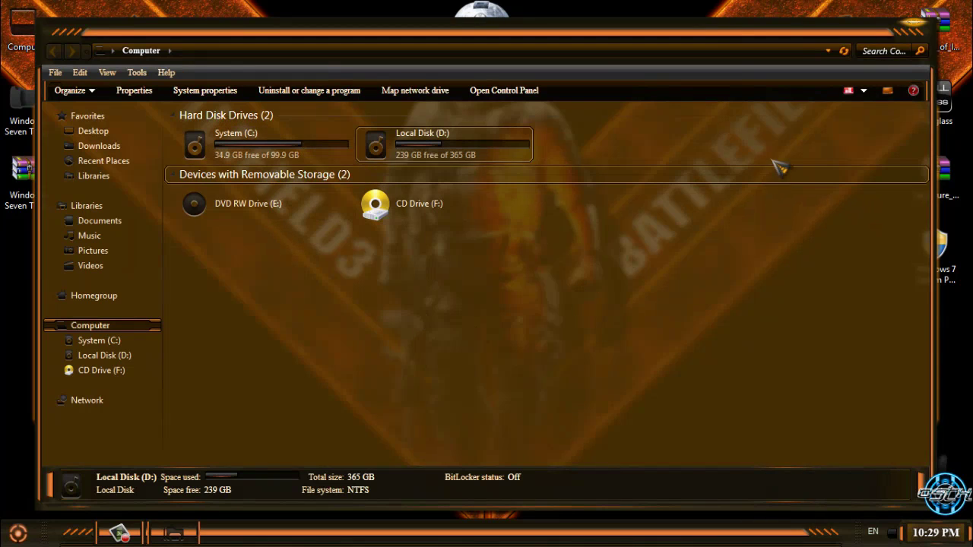
{"action": "left_click", "coordinate": [921, 32]}
{"action": "right_click", "coordinate": [385, 135]}
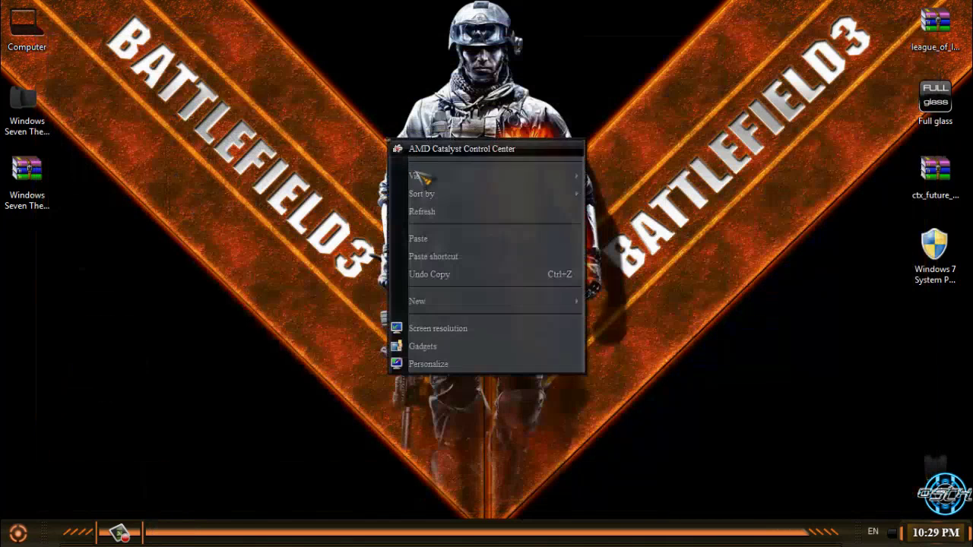
{"action": "left_click", "coordinate": [441, 215]}
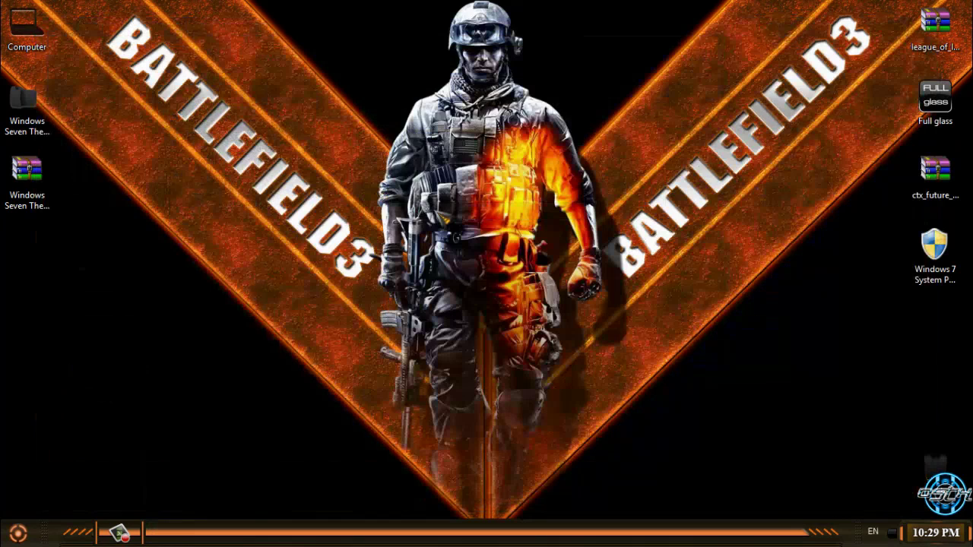